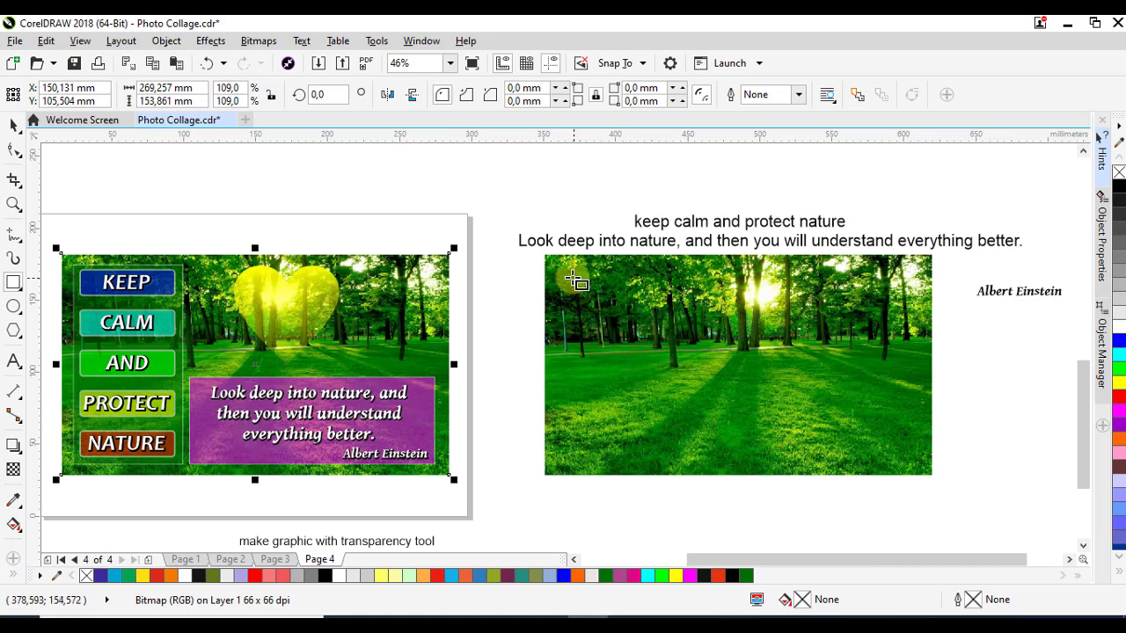
Draw a tall rectangle about 75 by 139 mm over the left part of the standalone forest photo
drag(564, 277, 652, 467)
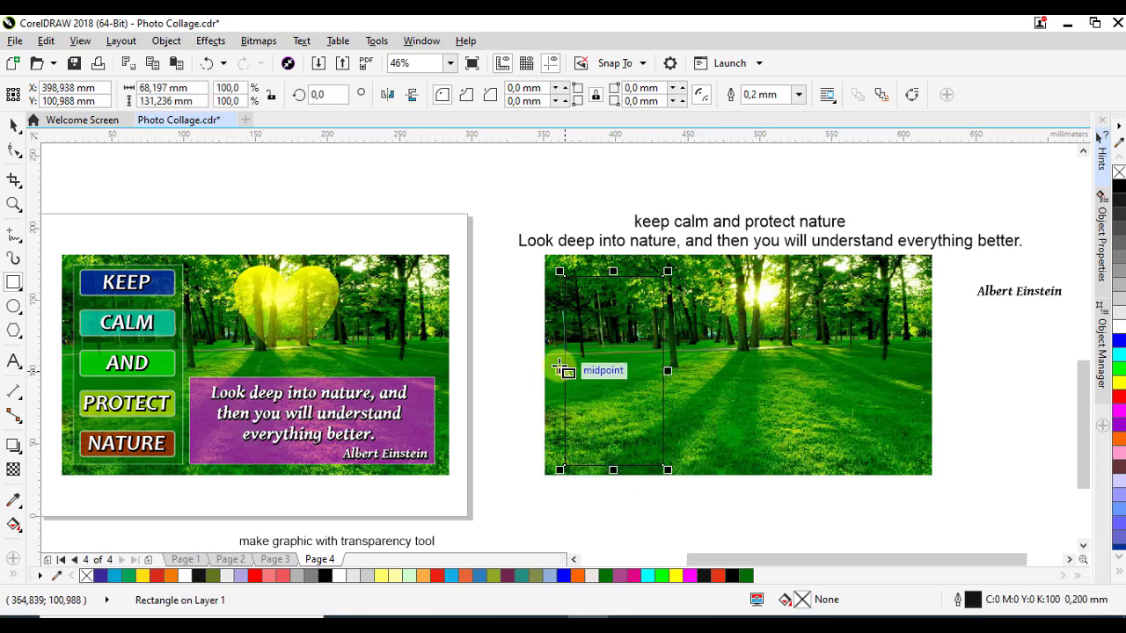
drag(562, 368, 543, 361)
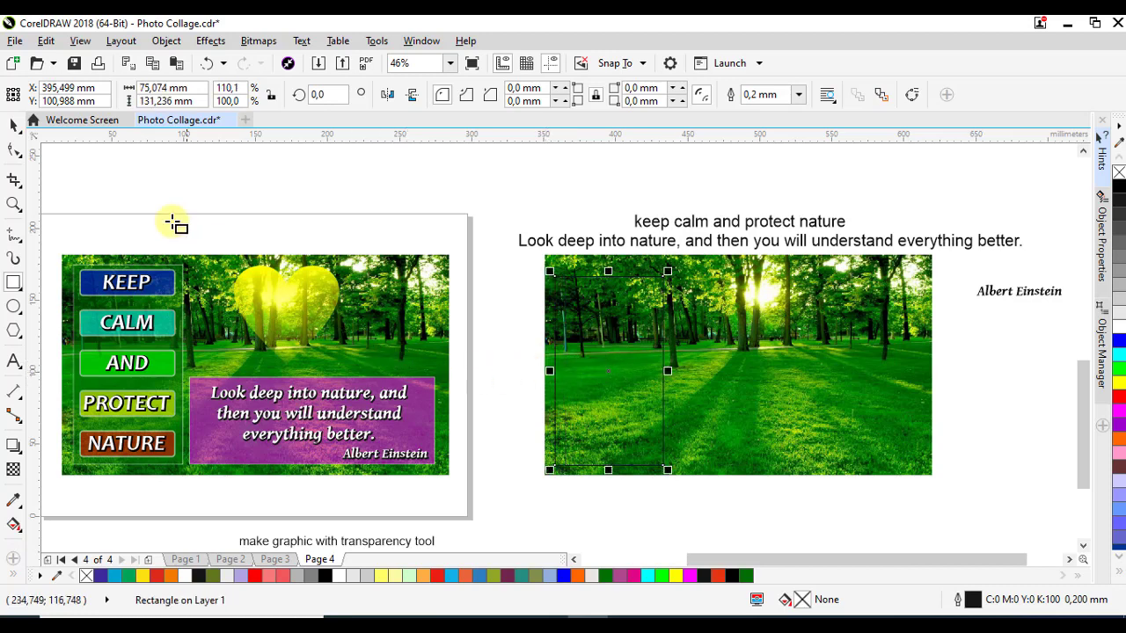
click(15, 127)
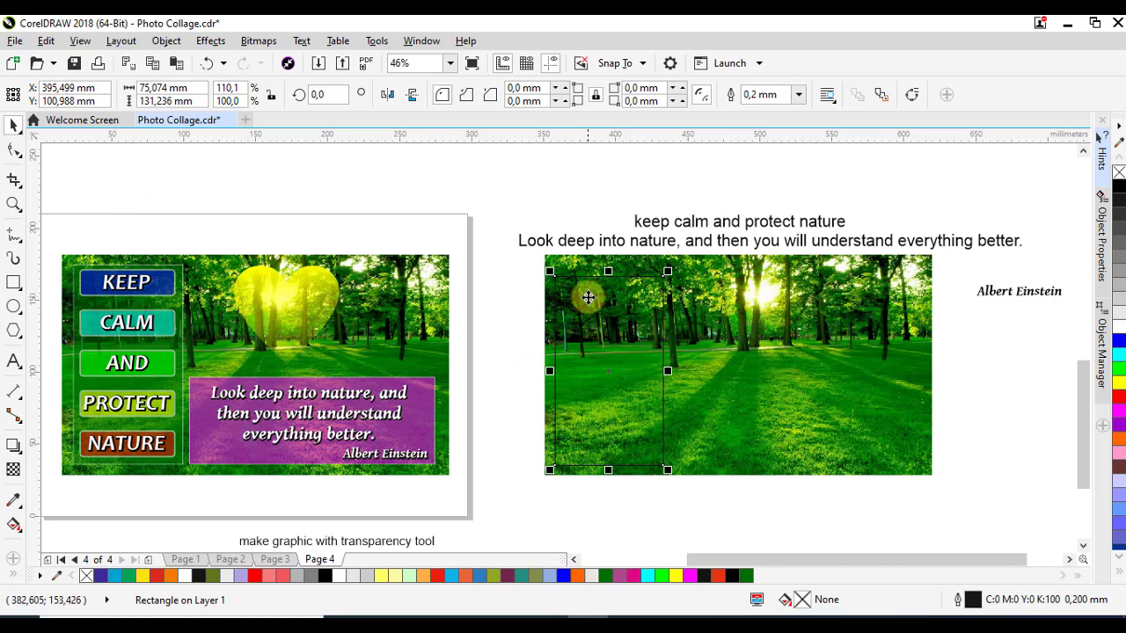
drag(612, 267, 578, 259)
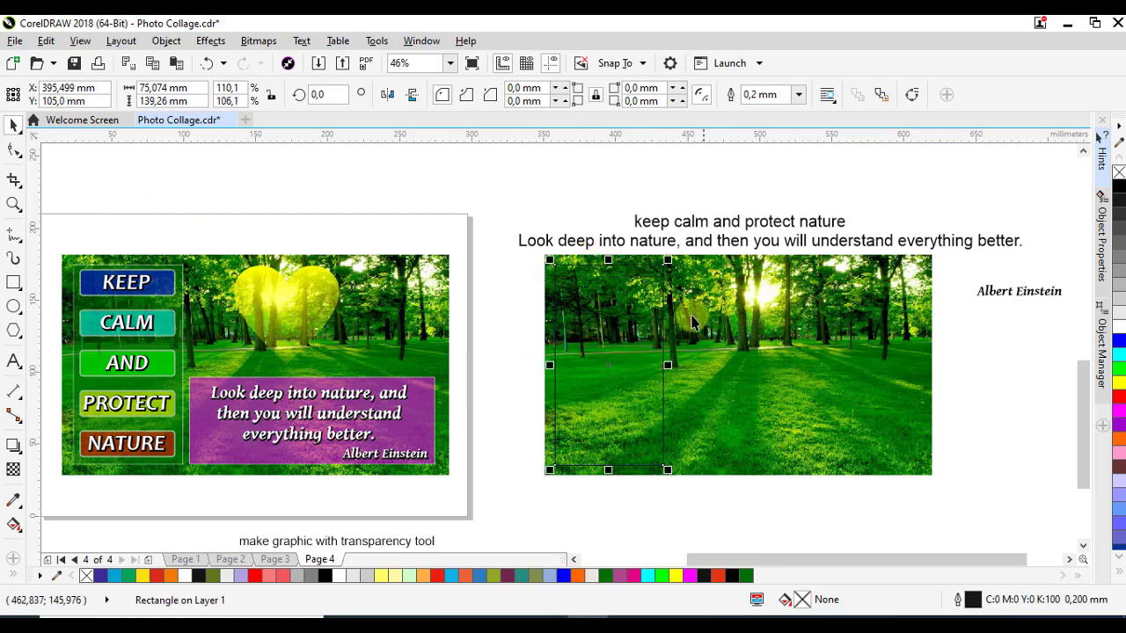
Fill the tall rectangle with a green sampled from the photo's grass
click(12, 500)
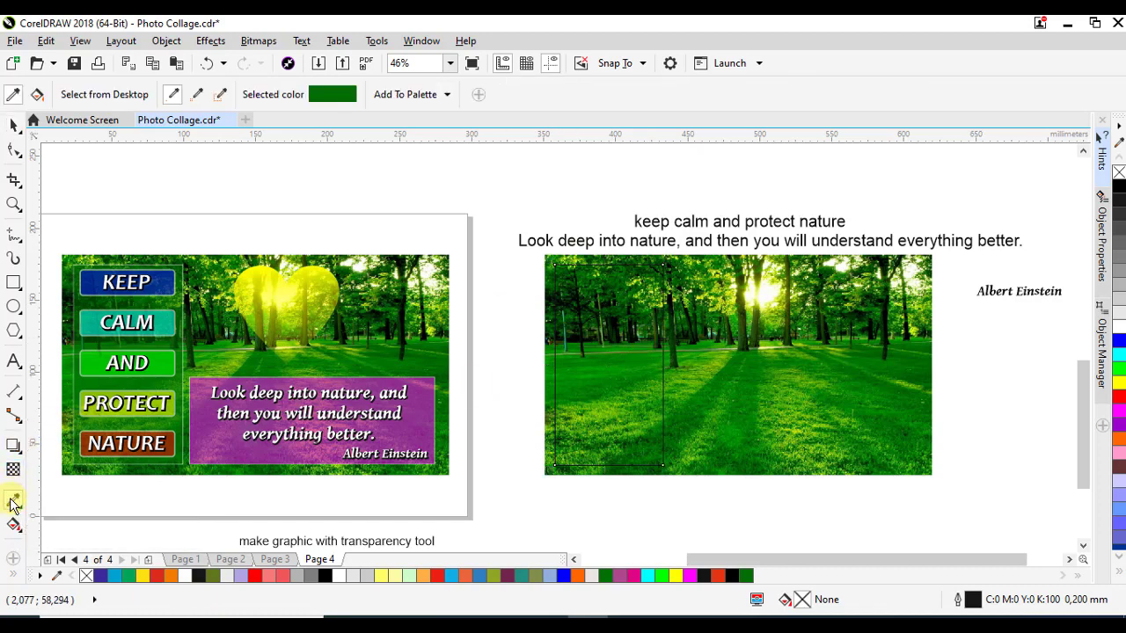
click(711, 398)
click(620, 392)
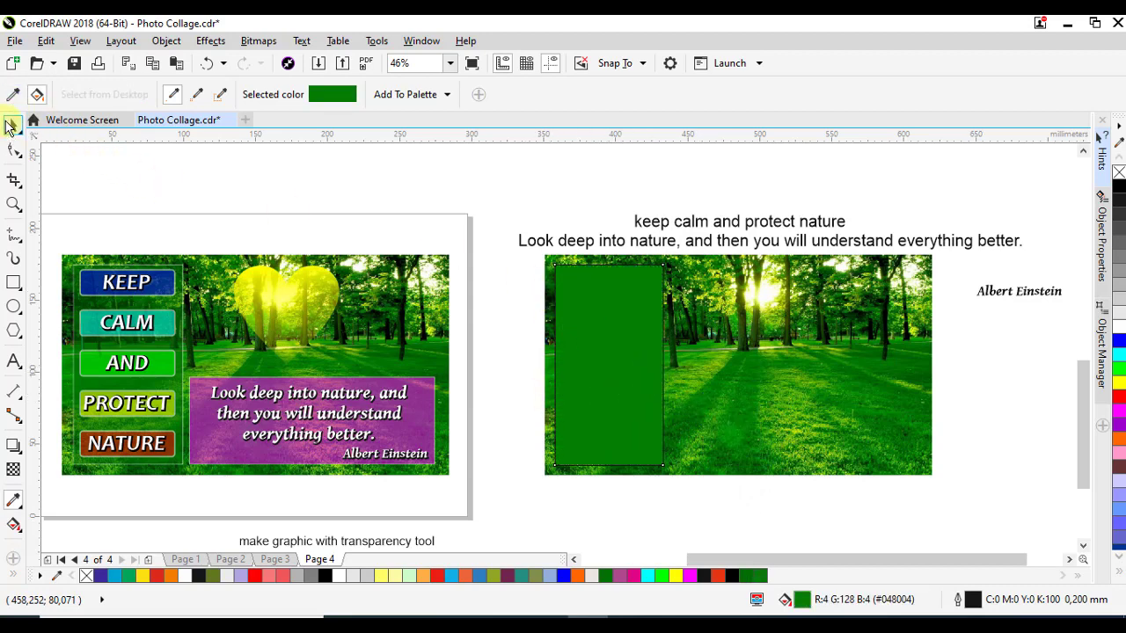
click(9, 126)
click(583, 414)
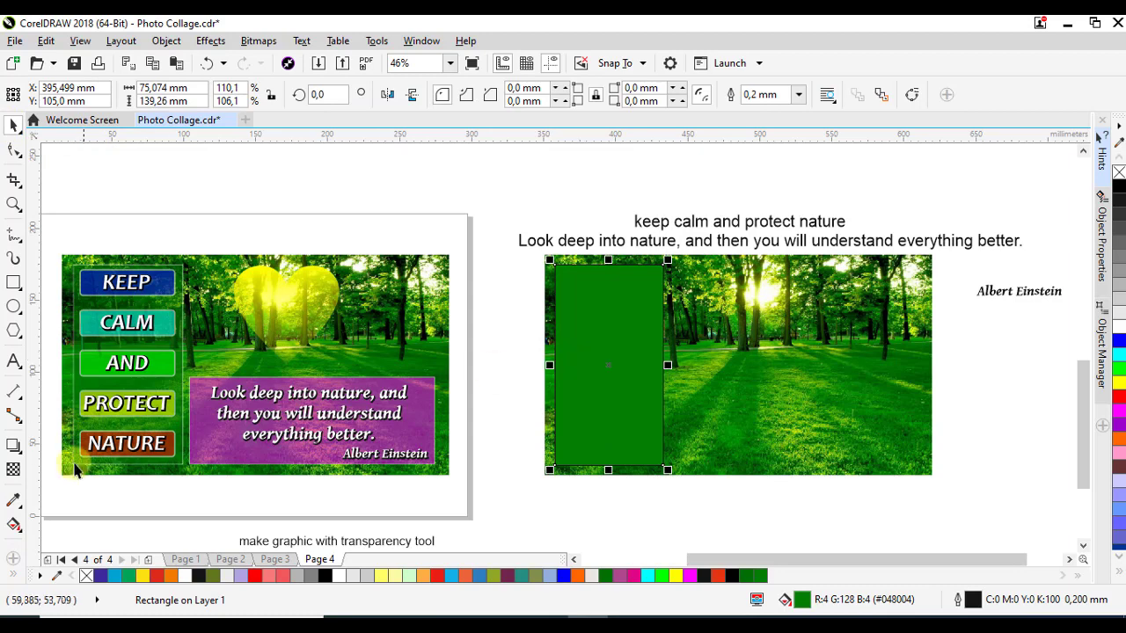
Apply a uniform transparency of 50 to the green panel
click(14, 471)
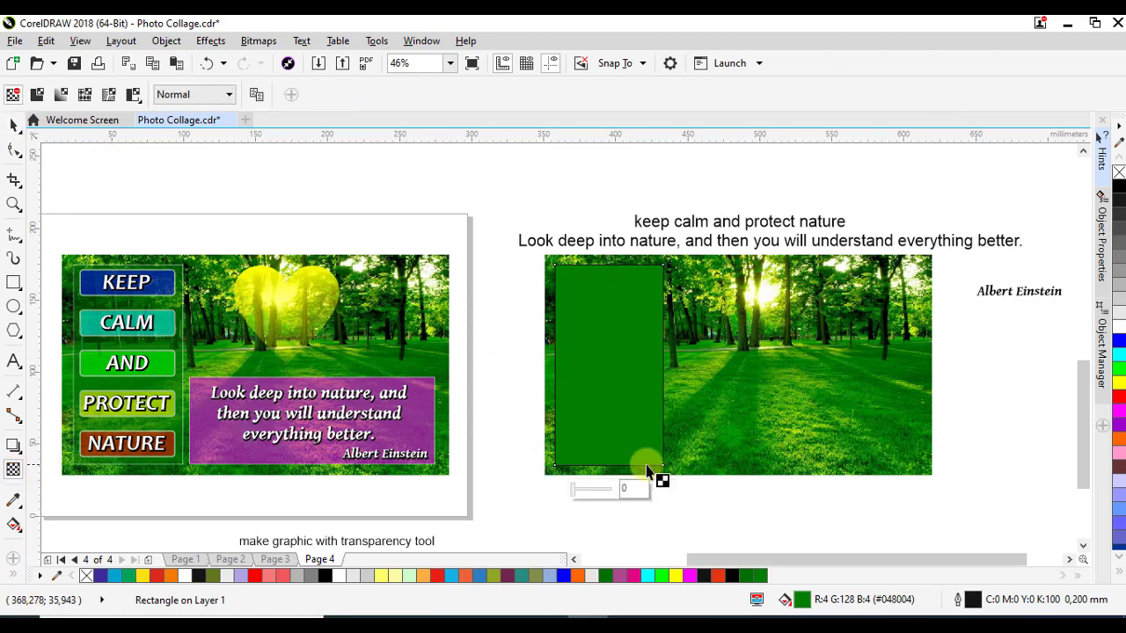
mouse_move(583, 489)
mouse_down()
mouse_move(603, 490)
mouse_move(595, 493)
mouse_up()
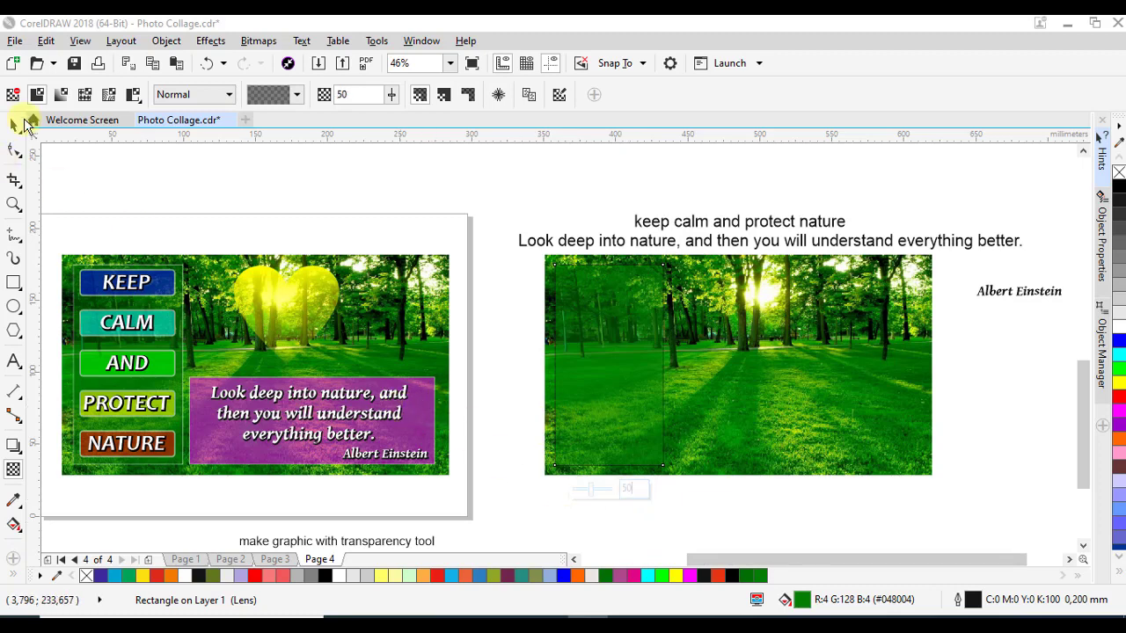
click(12, 131)
Draw a small horizontal rectangle about 66 by 18 mm inside the upper end of the green panel
click(13, 282)
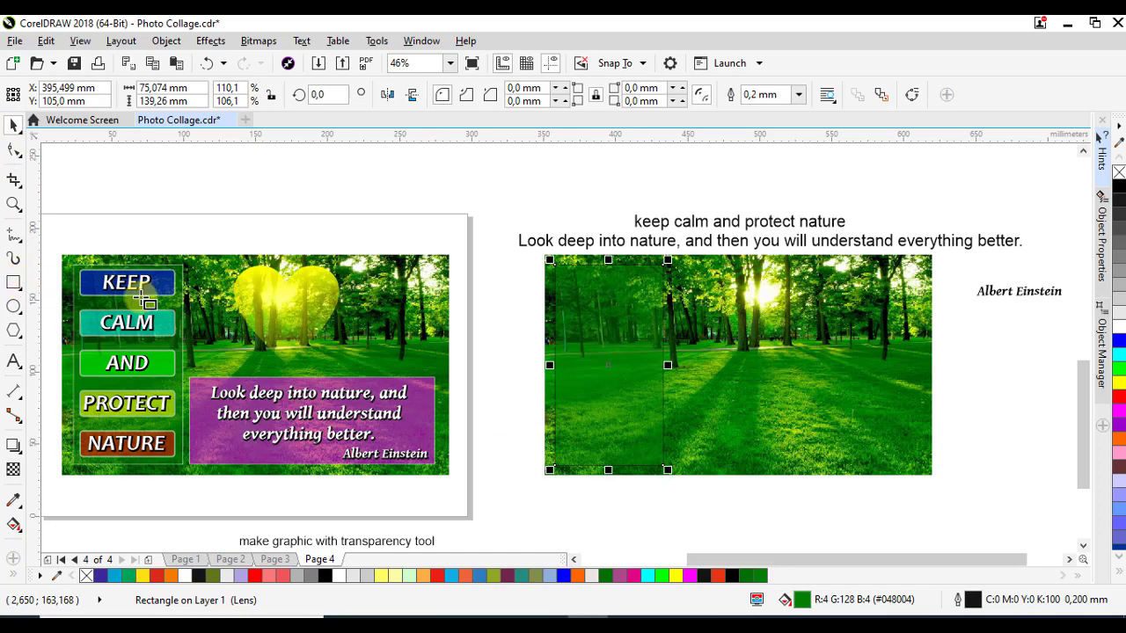
drag(561, 275, 656, 299)
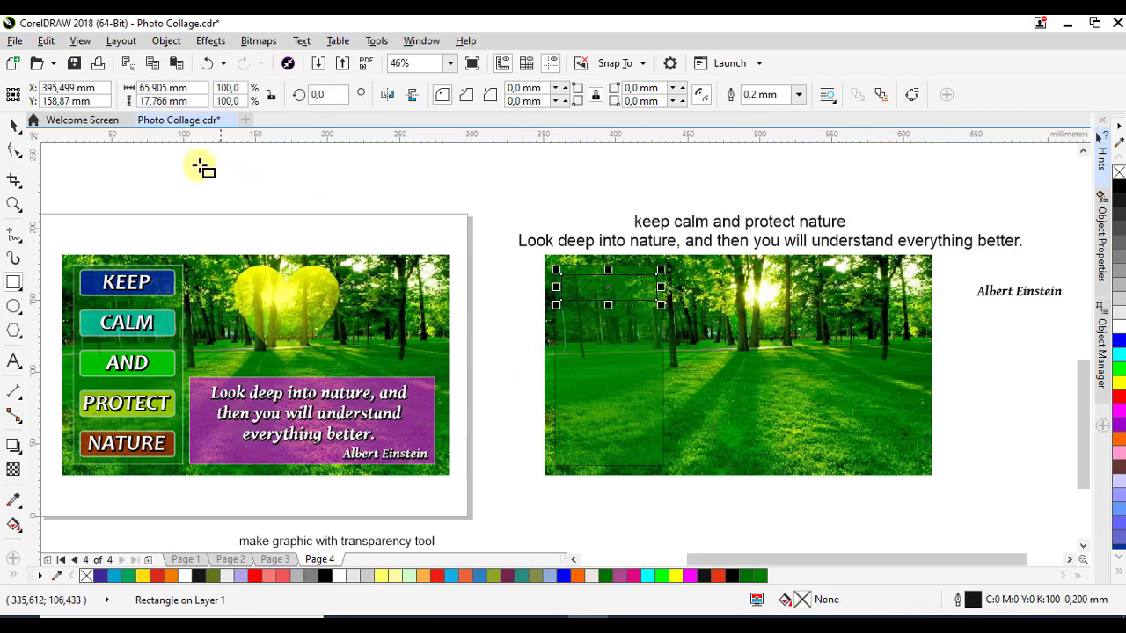
click(13, 125)
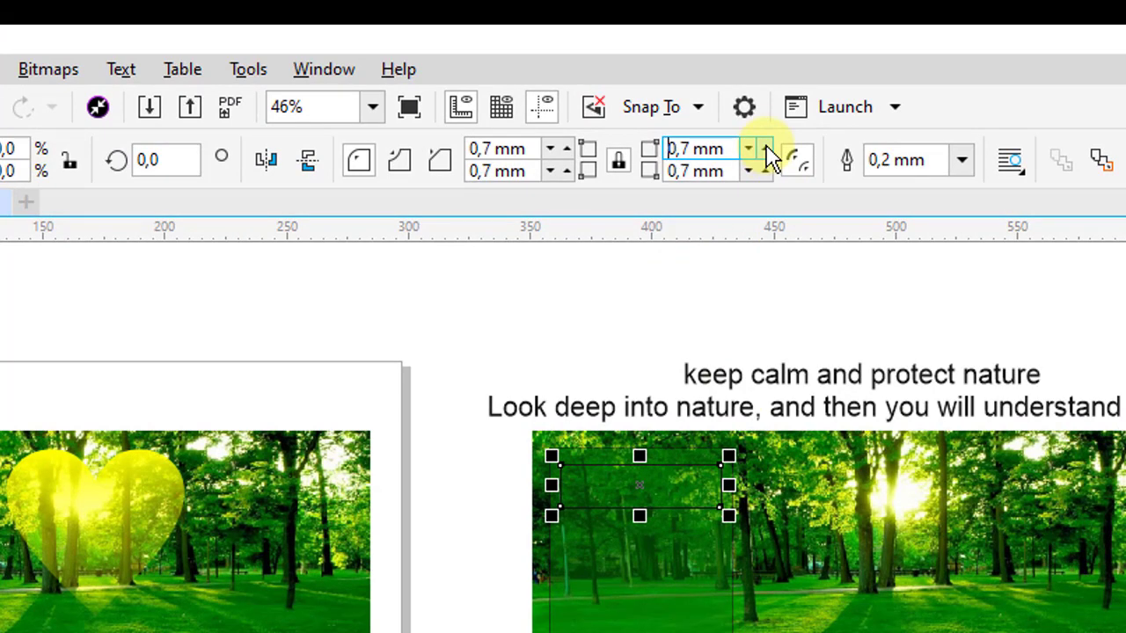
Round all four corners of the small rectangle with a 1.5 mm radius
click(765, 149)
click(765, 149)
click(765, 150)
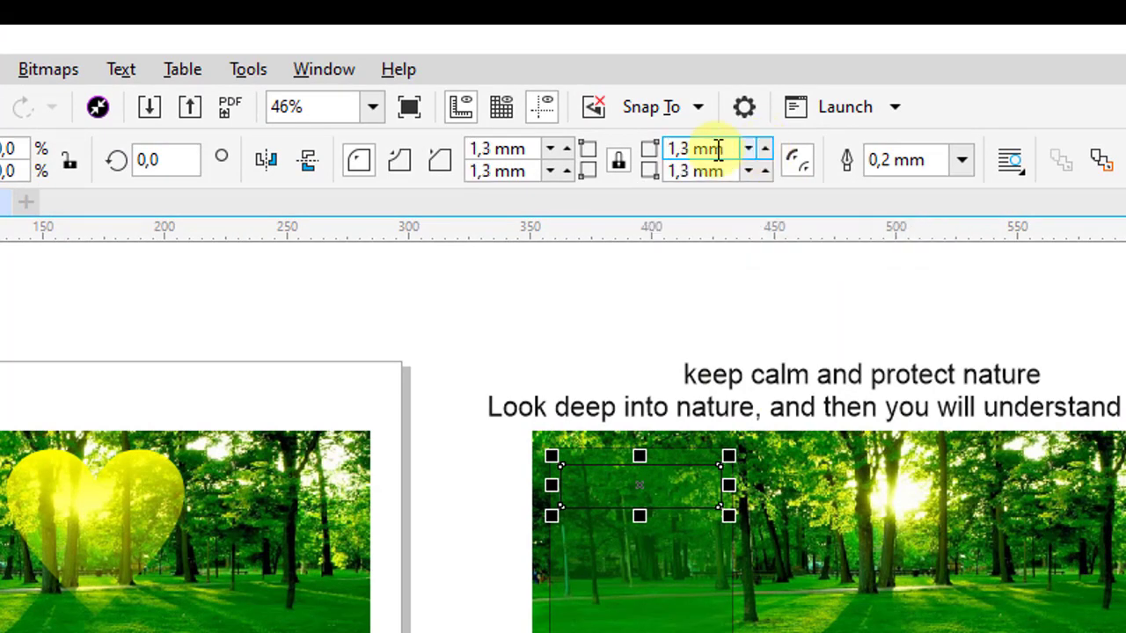
drag(732, 149, 613, 151)
text(1,)
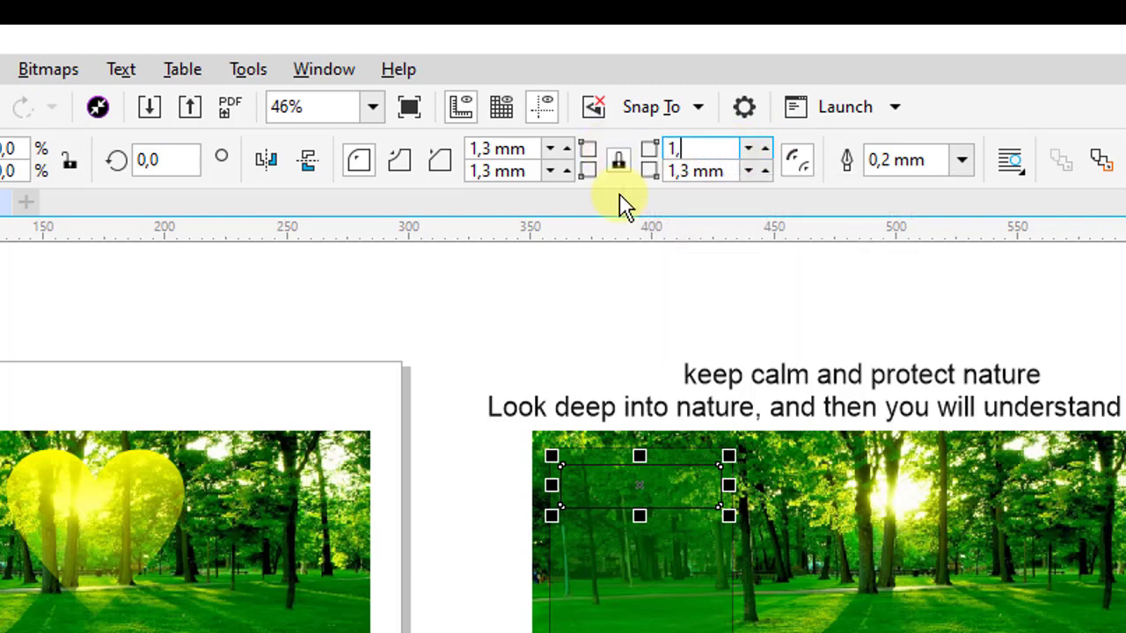
text(5)
key(Return)
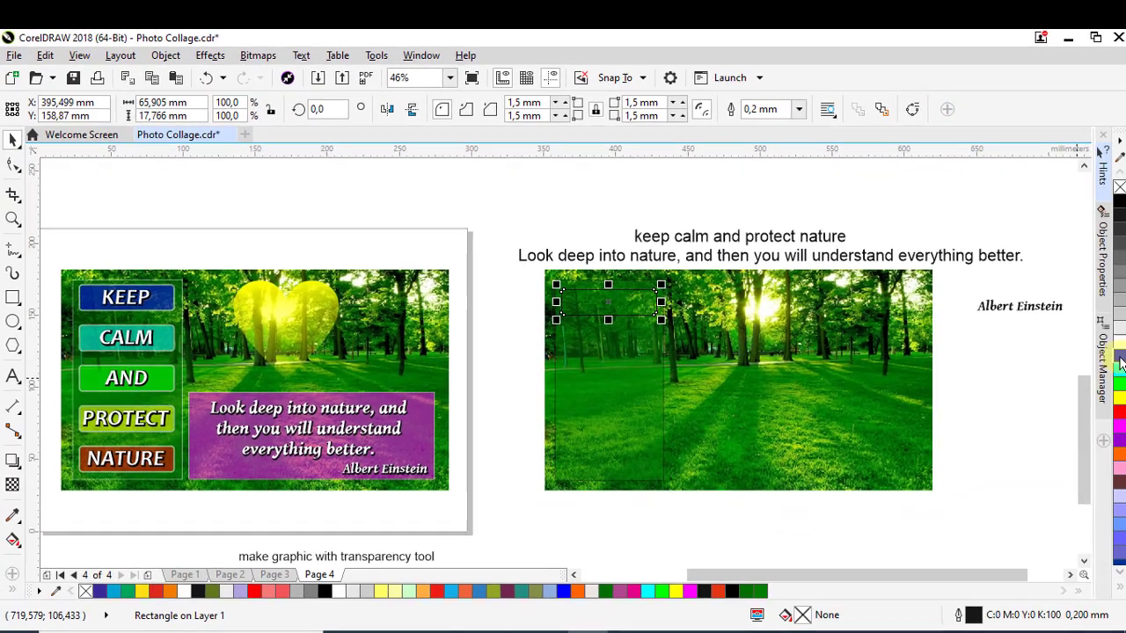
Fill the small rounded rectangle with blue and give it a white outline
click(1120, 356)
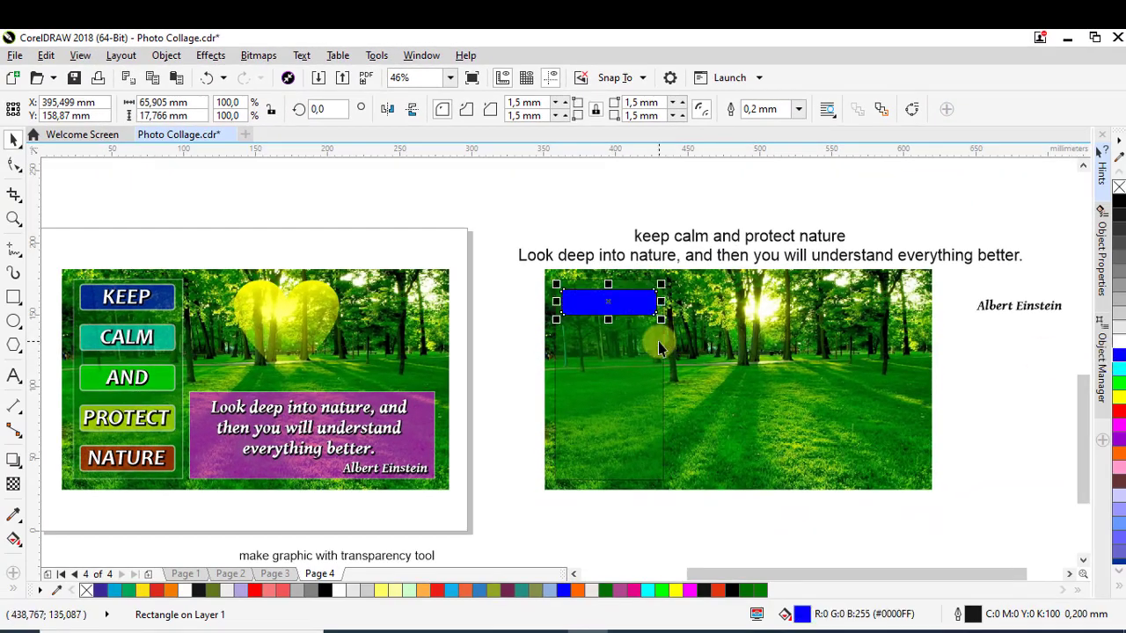
click(518, 331)
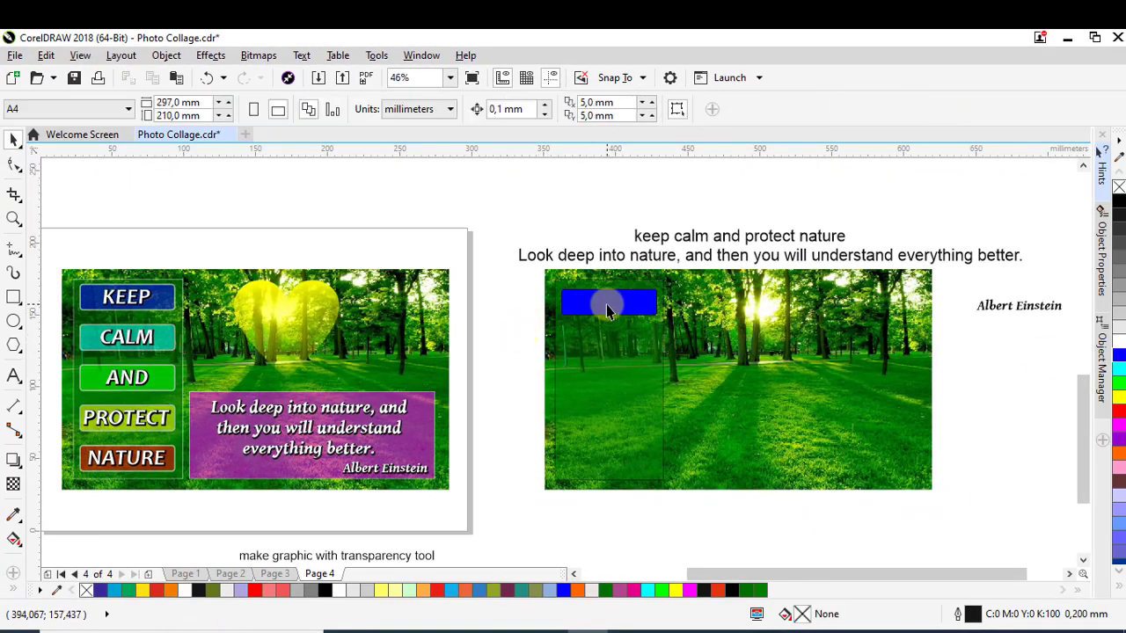
click(606, 304)
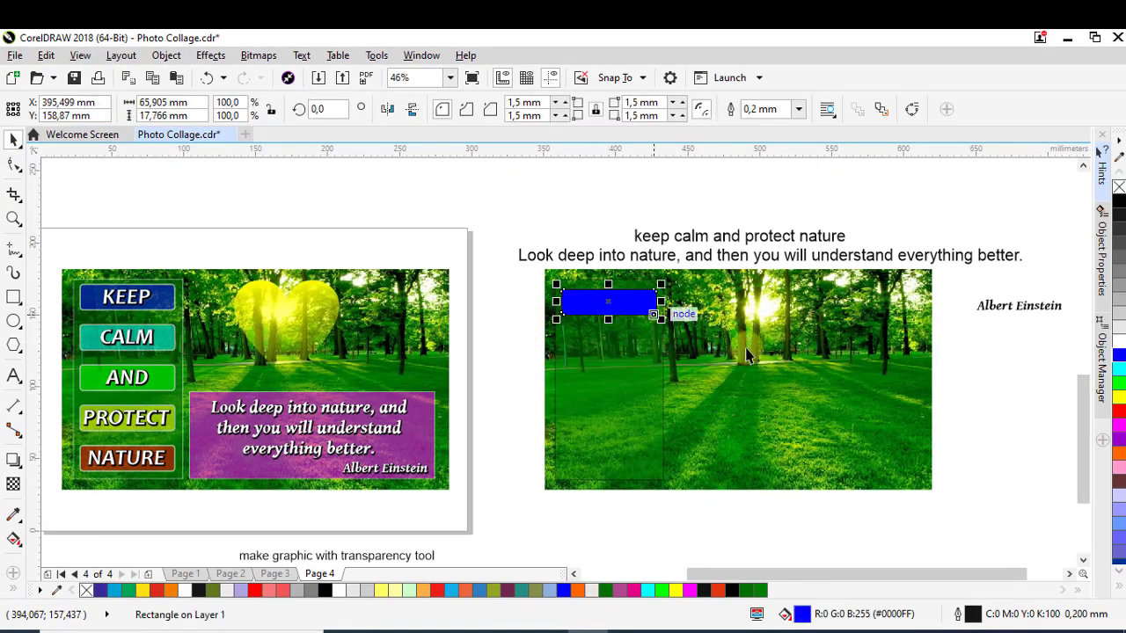
right_click(1119, 342)
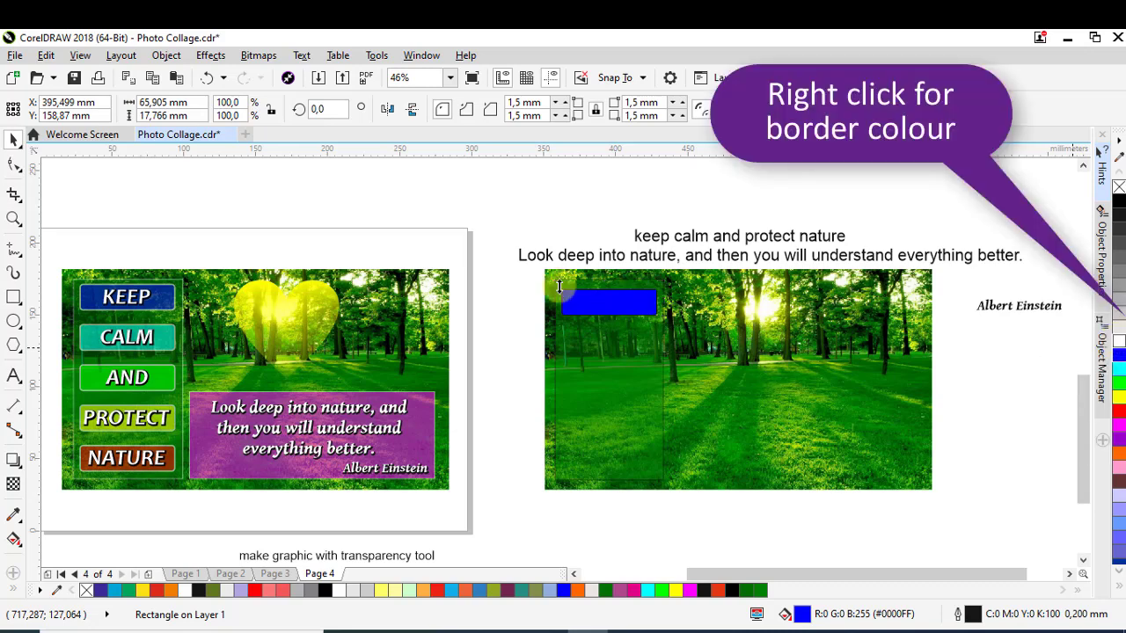
Apply a uniform transparency of 50 to the blue rounded rectangle
click(13, 484)
click(590, 338)
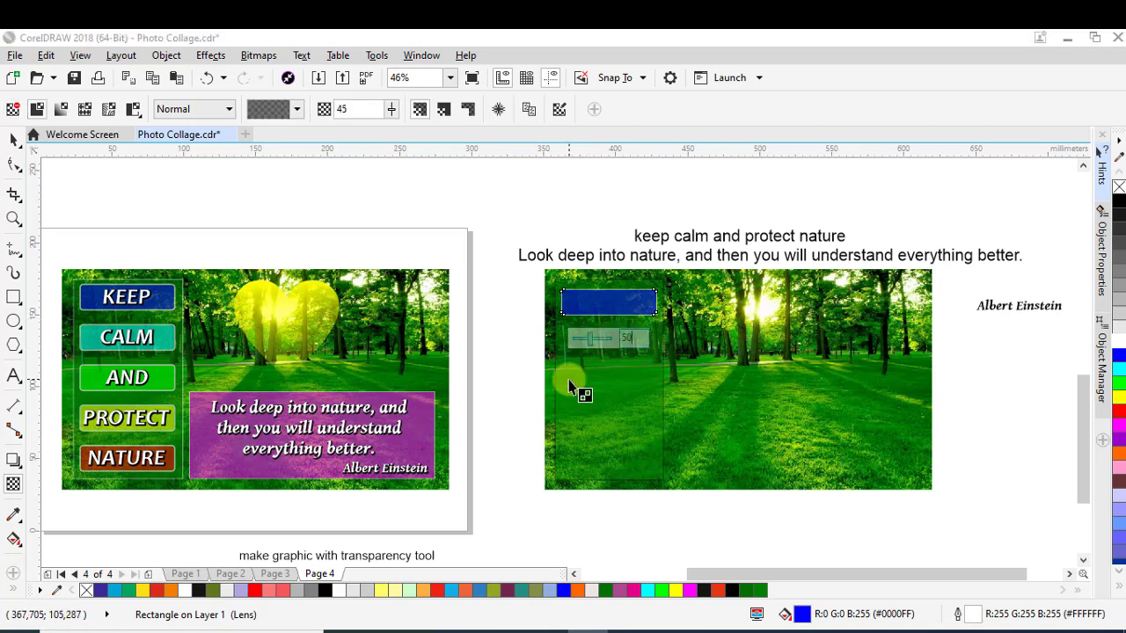
click(13, 140)
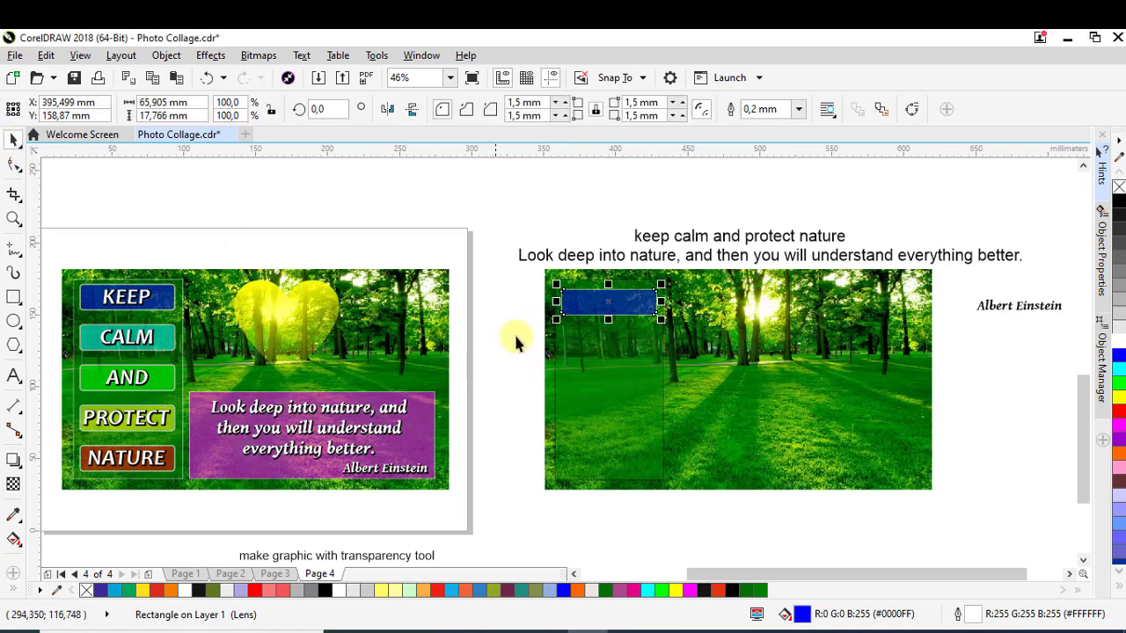
Duplicate the blue bar down the green panel into a column of five and distribute the bars evenly in the vertical direction
drag(609, 301, 636, 464)
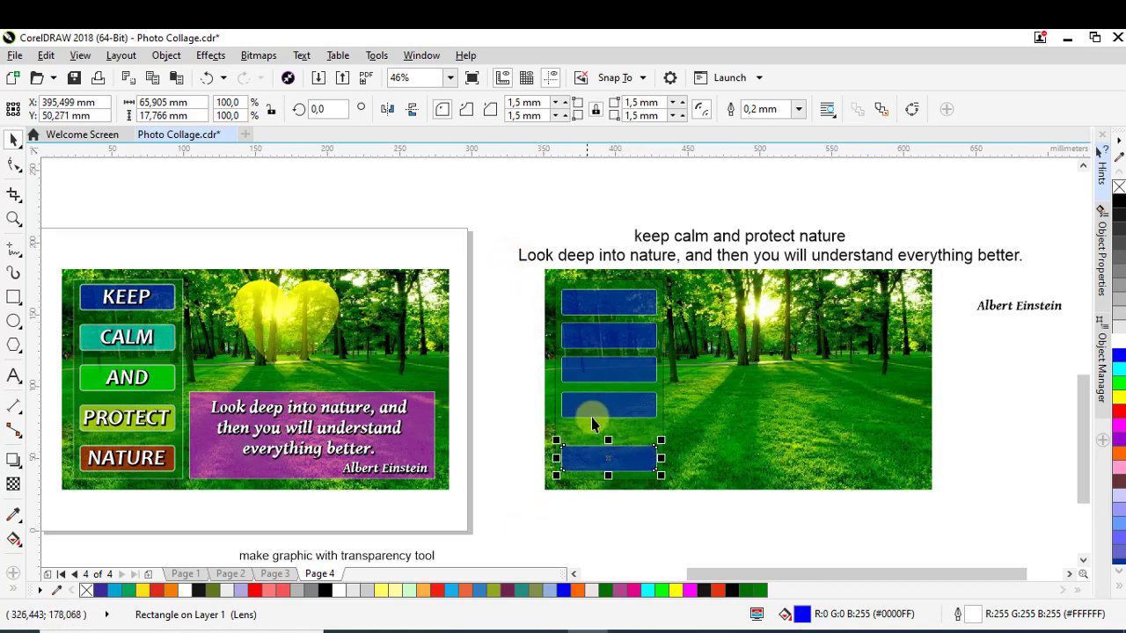
shift+click(609, 403)
shift+click(631, 372)
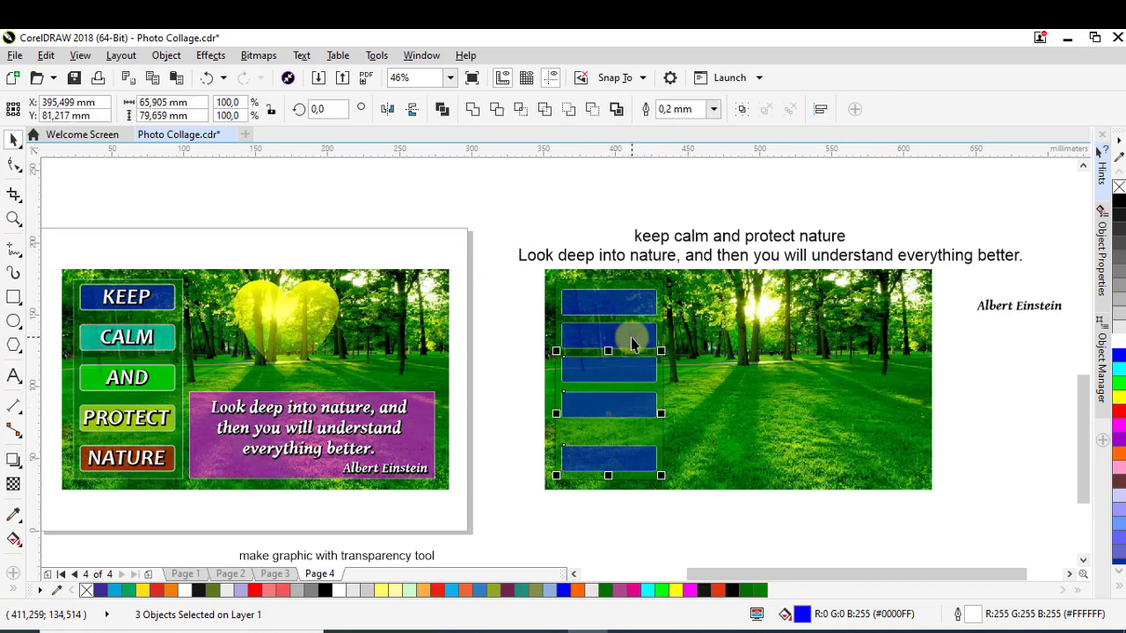
shift+click(630, 333)
shift+click(633, 302)
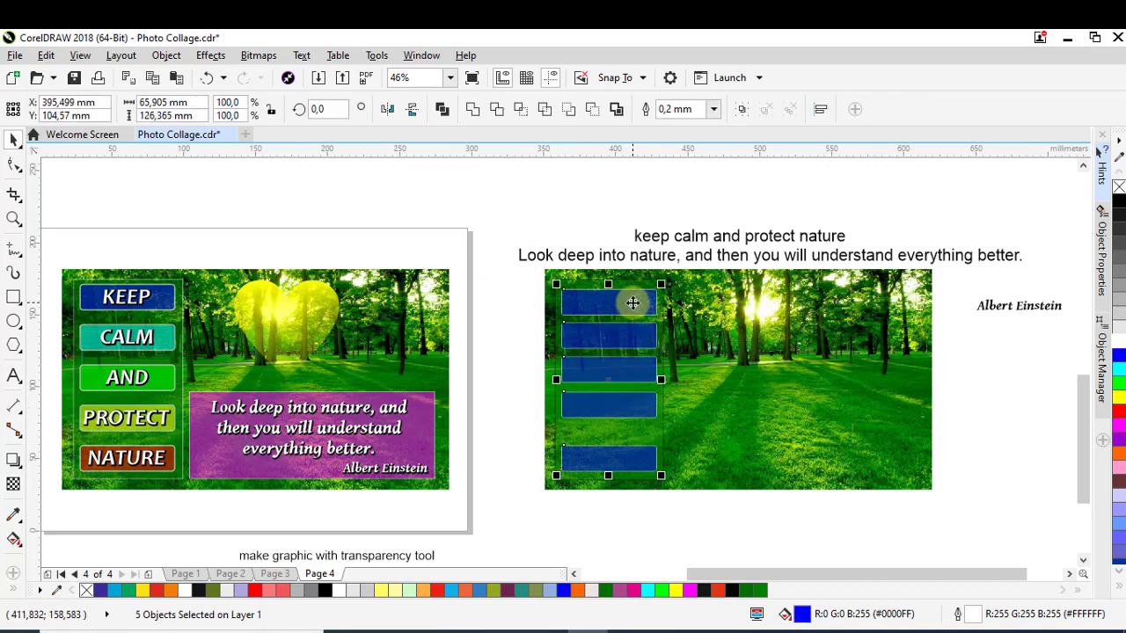
key(shift+b)
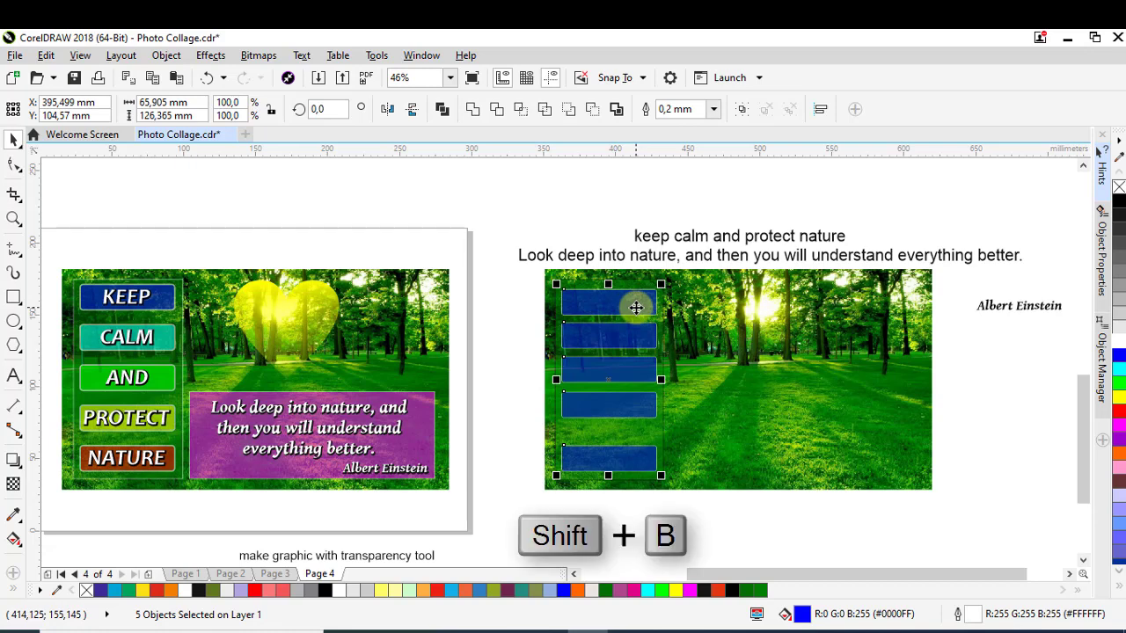
key(shift+b)
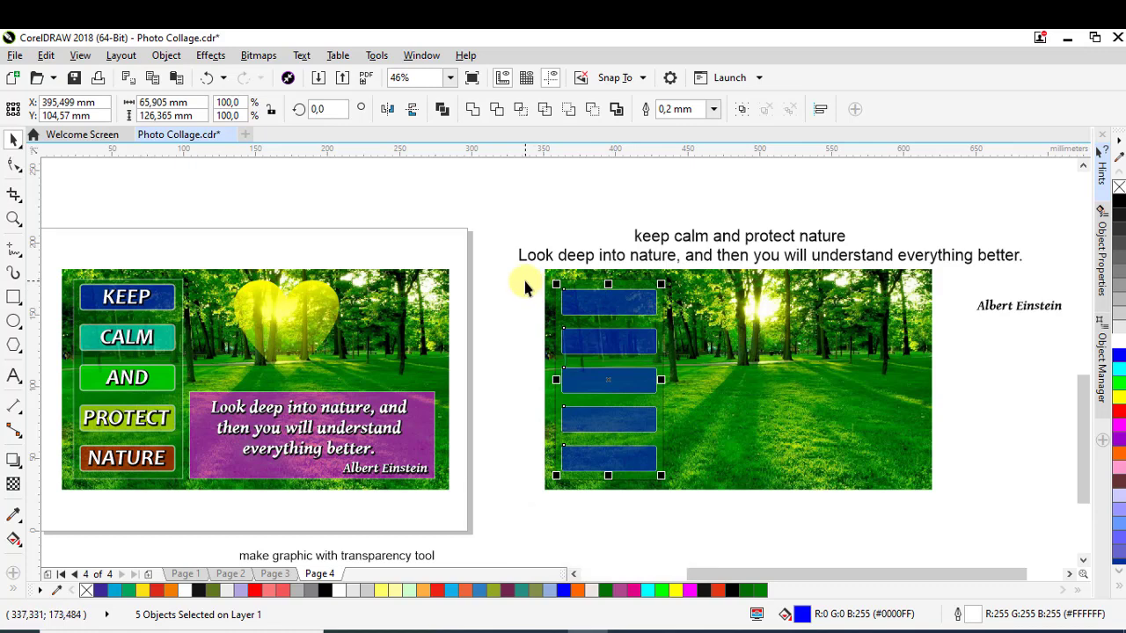
click(487, 333)
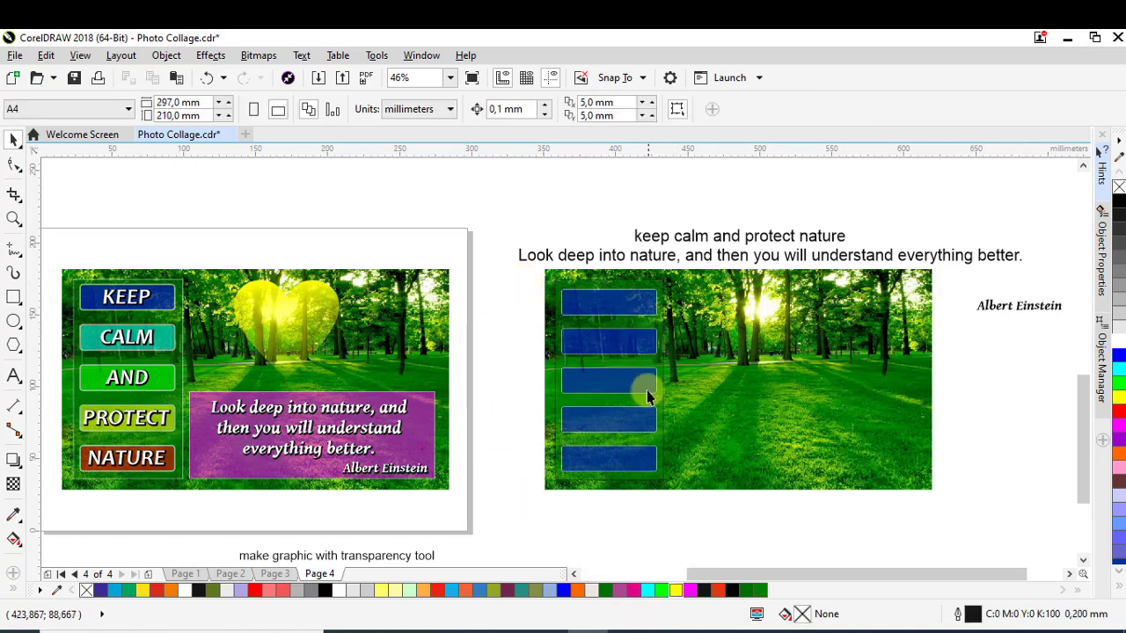
Recolour the second to fifth bars, from top to bottom, with cyan, green, yellow and red fills
click(603, 345)
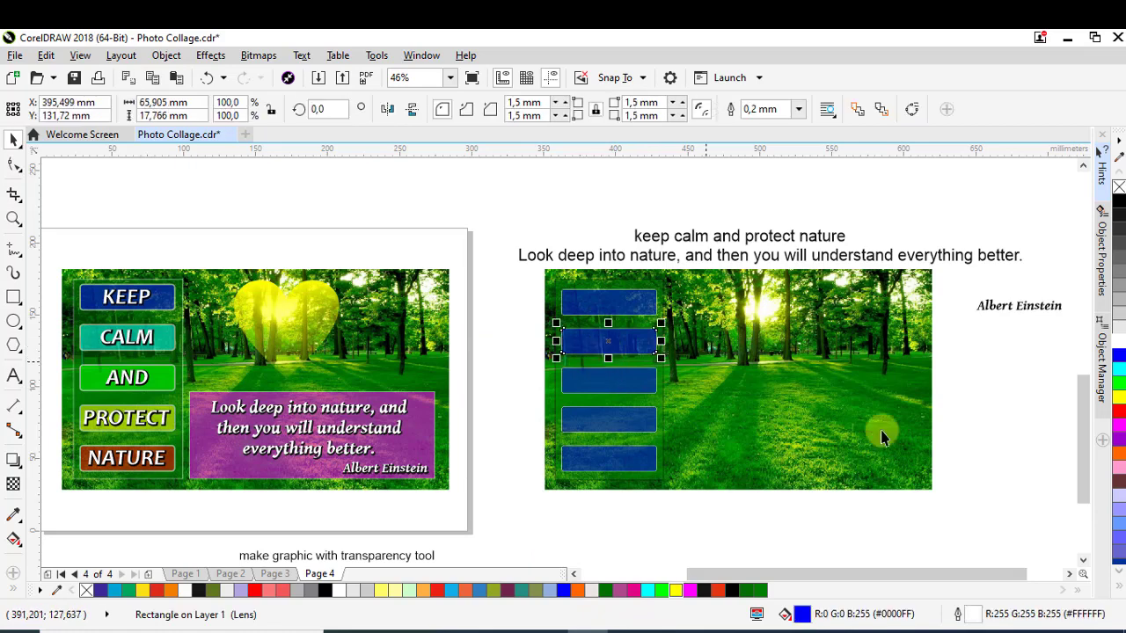
click(1121, 377)
click(618, 388)
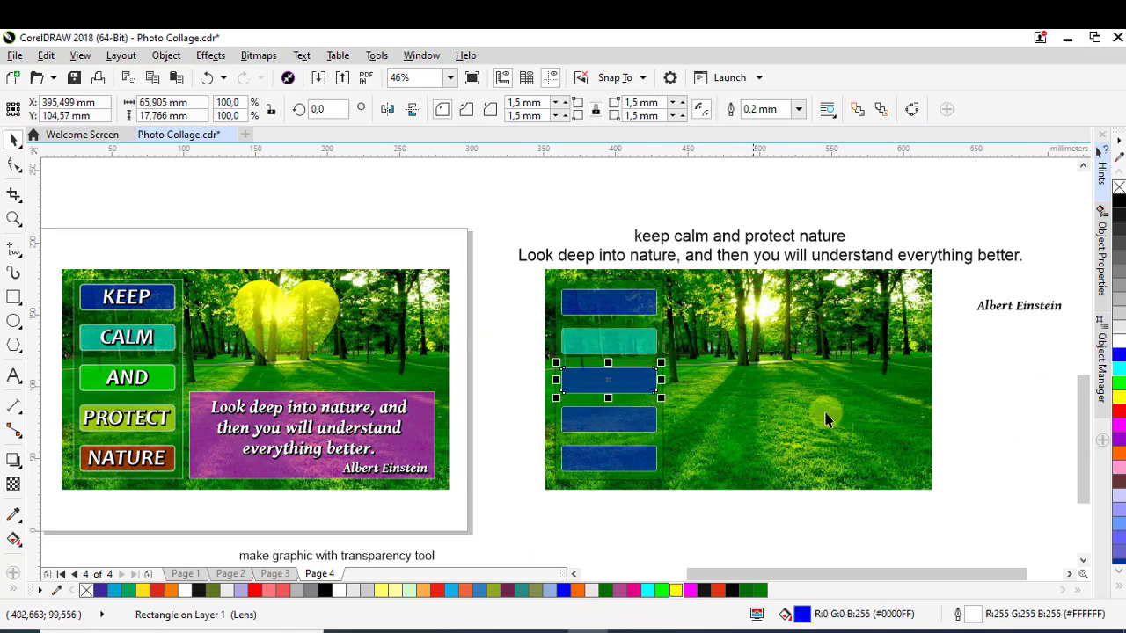
click(1119, 387)
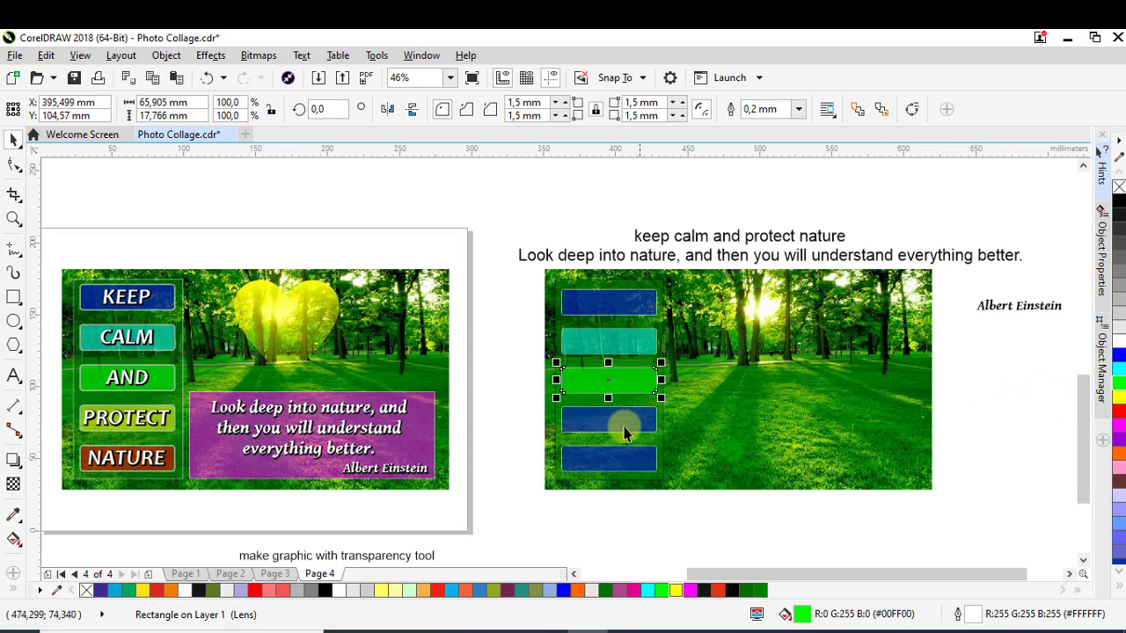
click(626, 424)
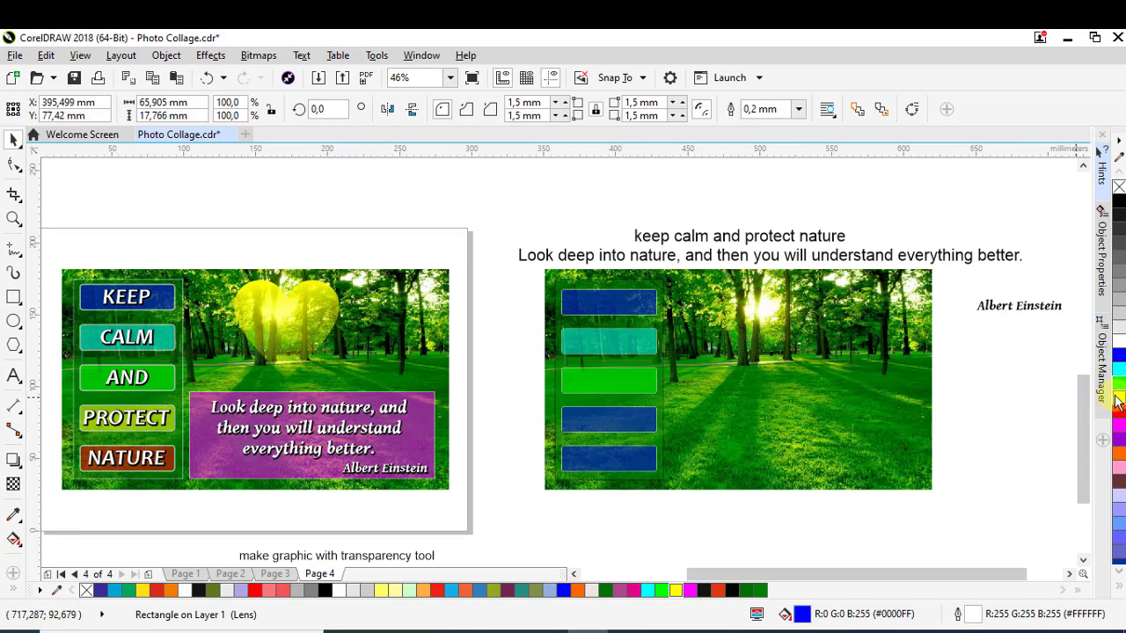
click(1117, 403)
click(641, 460)
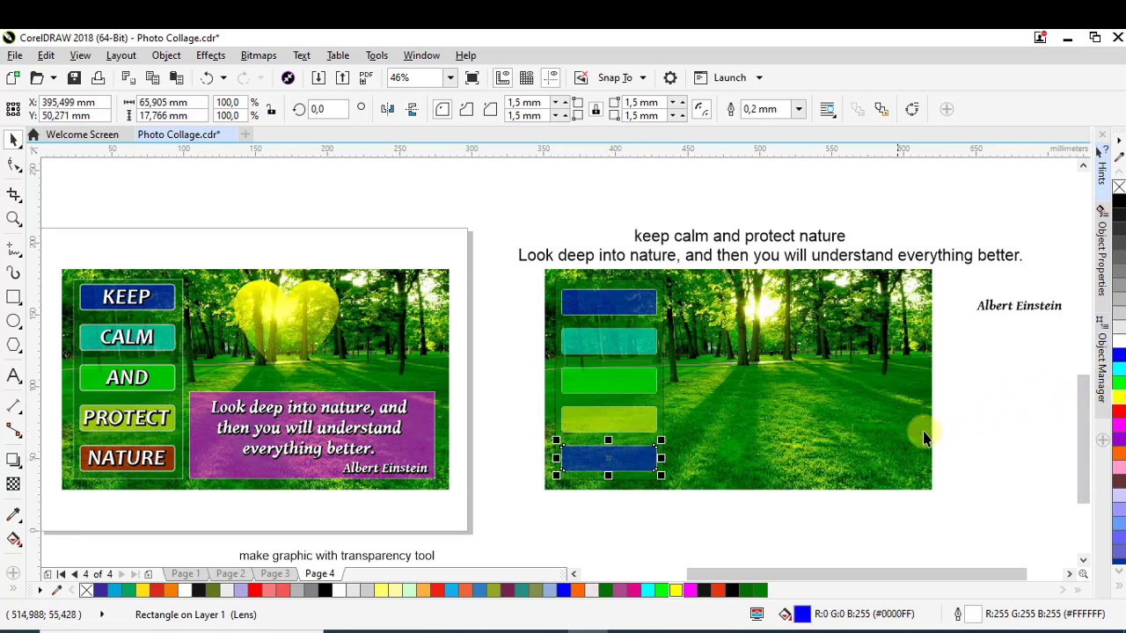
click(1119, 410)
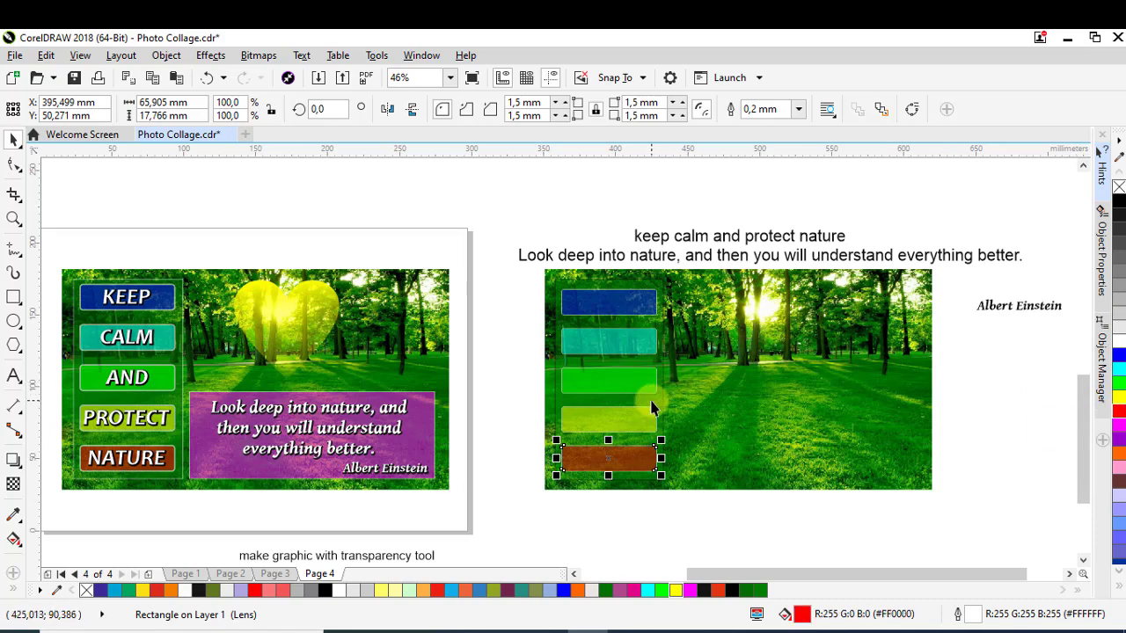
Move the text "keep calm and protect nature" up and to the left, clear of the quote line below it
click(723, 233)
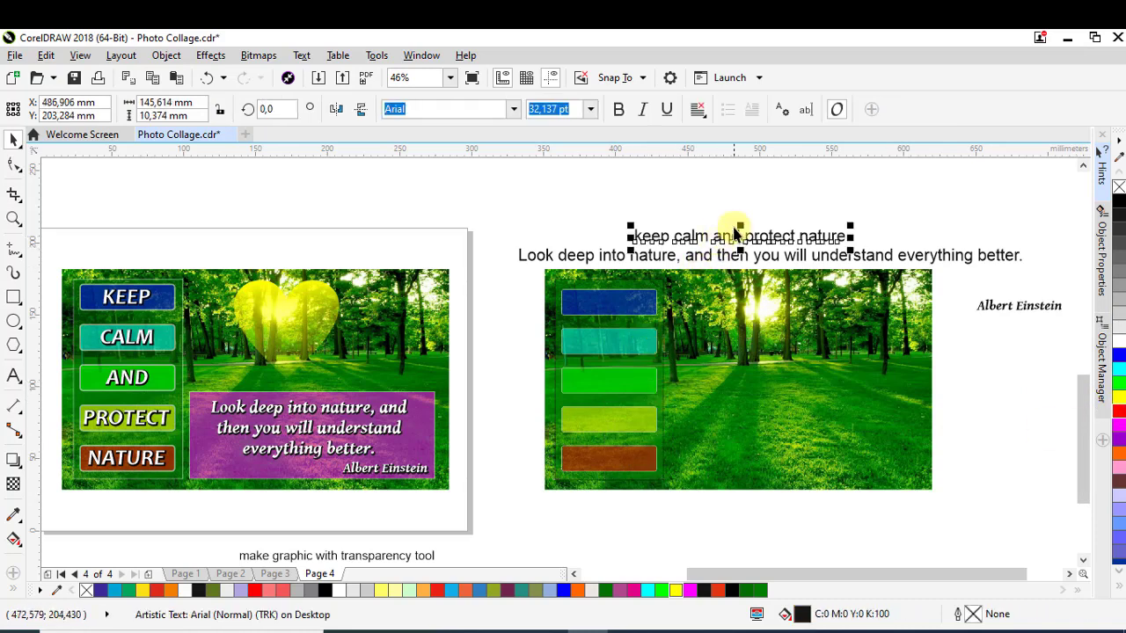
drag(718, 234, 657, 204)
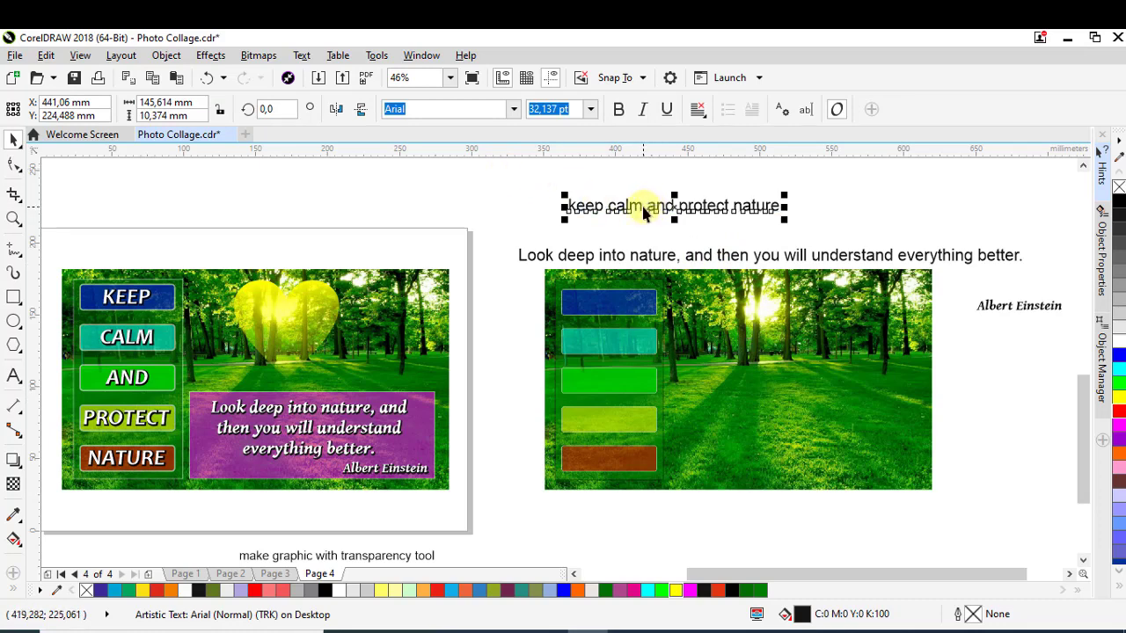
Change the case of the text "keep calm and protect nature" to UPPERCASE
click(301, 54)
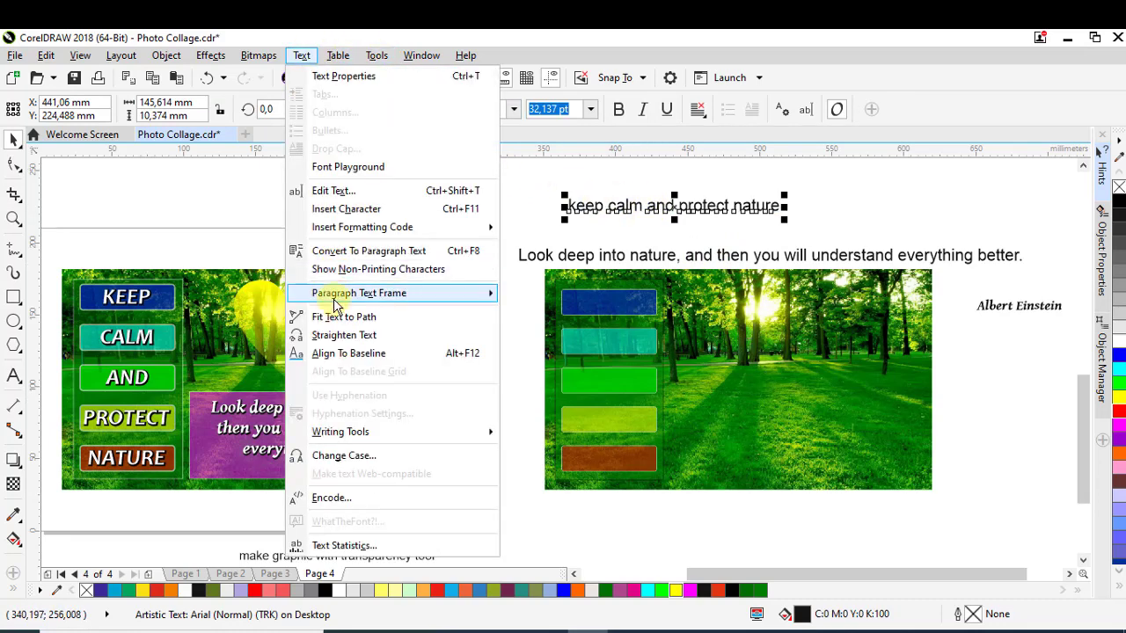
click(344, 456)
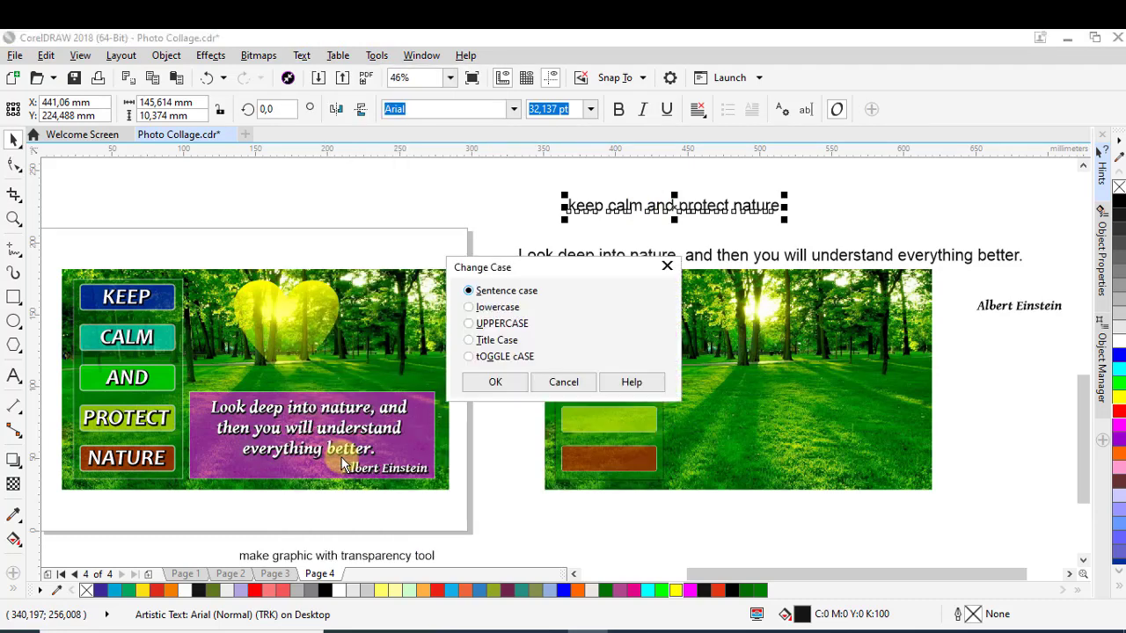
click(495, 383)
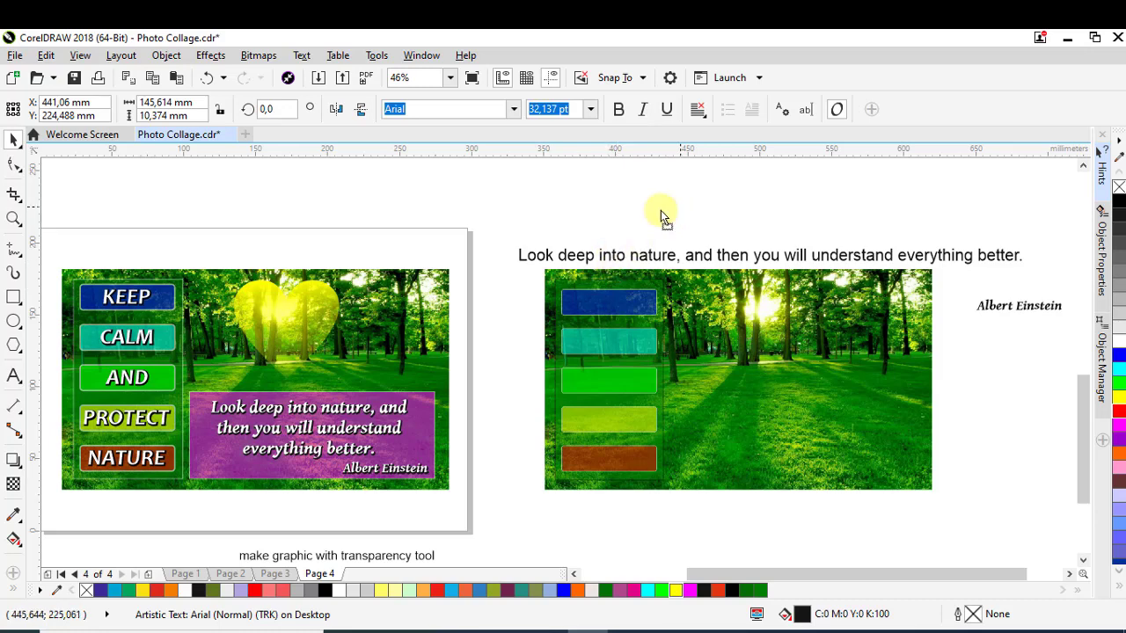
Set the uppercase heading in Candara Bold-Italic and scale it up proportionally to about 36.8 pt
click(618, 109)
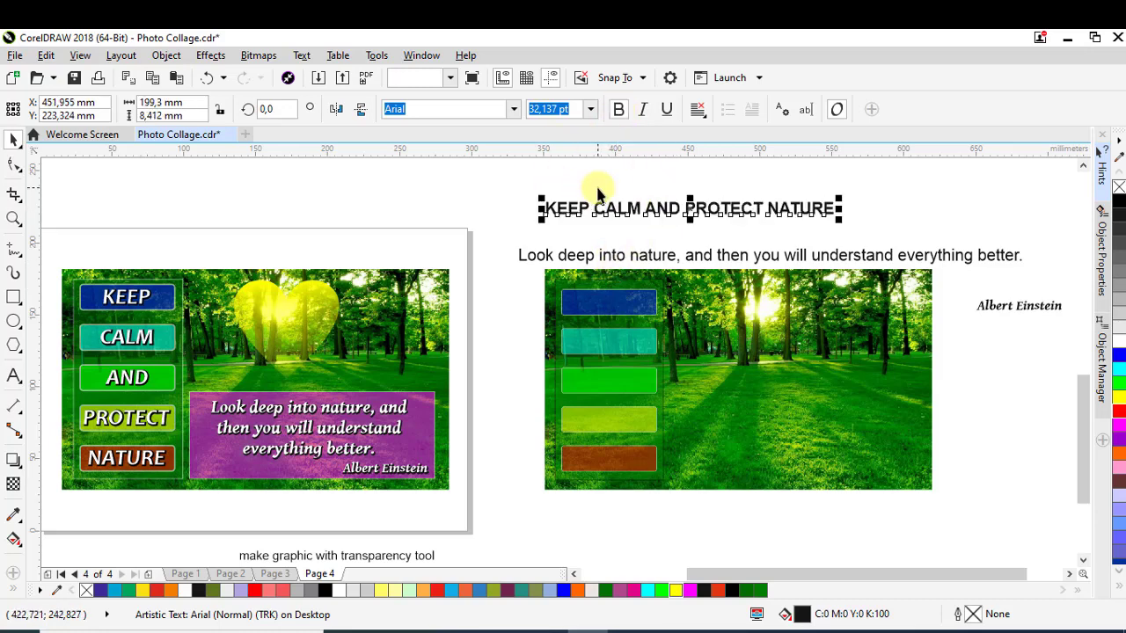
click(513, 109)
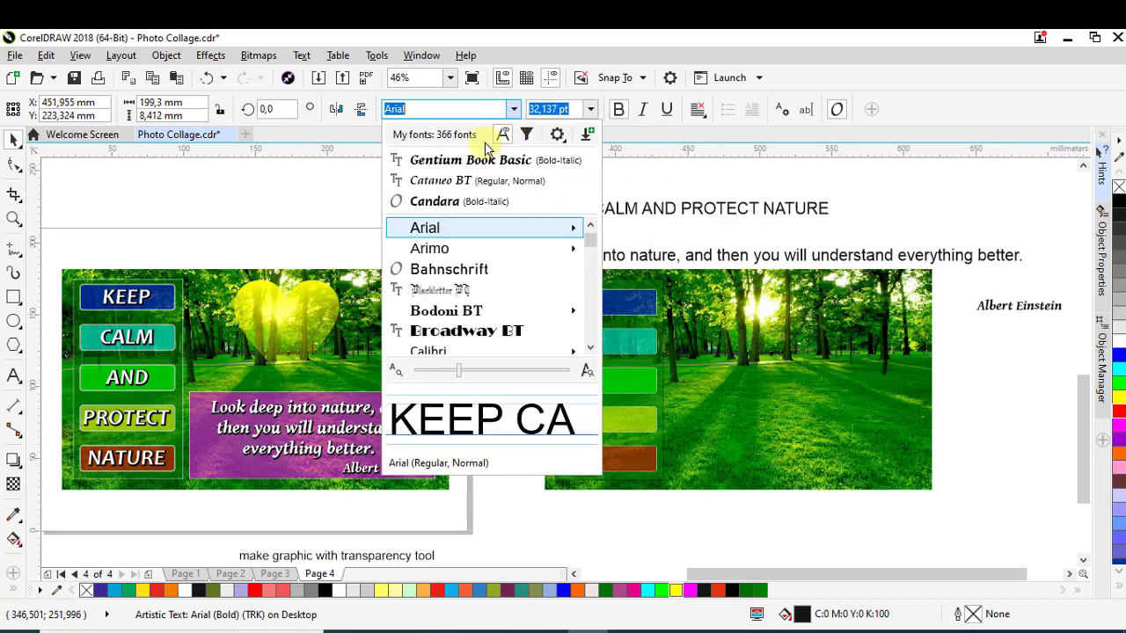
click(444, 199)
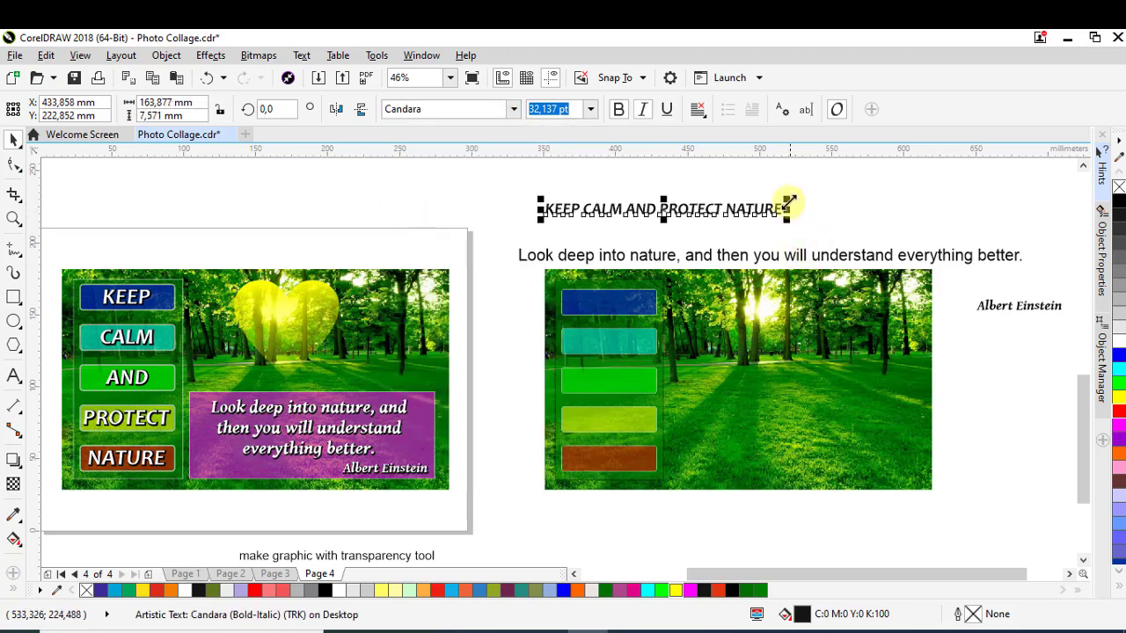
drag(803, 192, 817, 181)
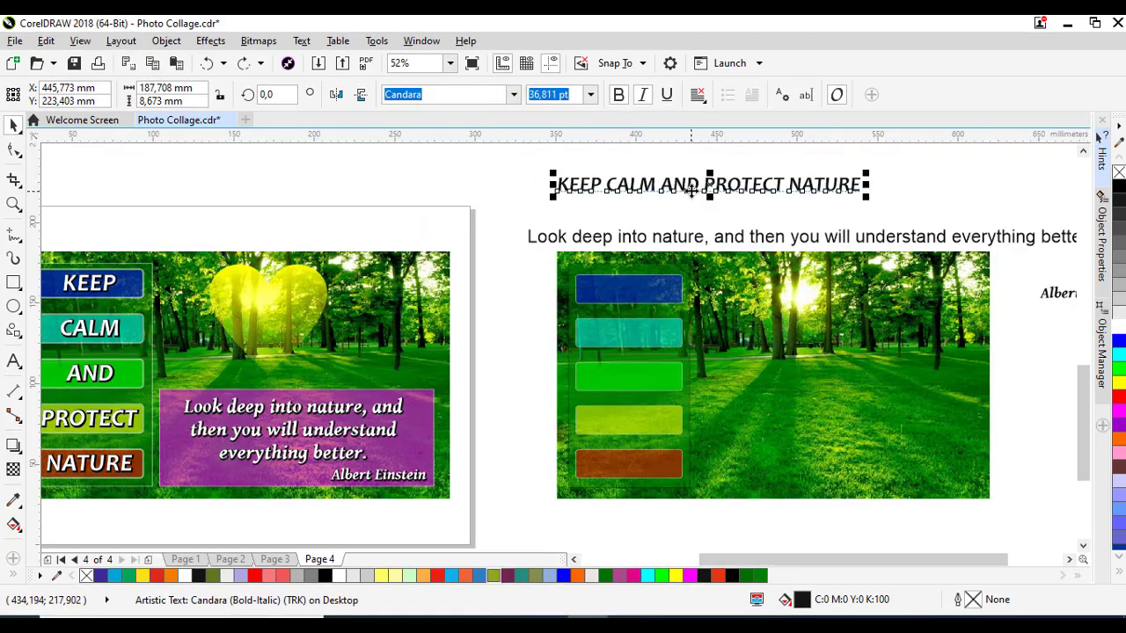
Bring the heading "KEEP CALM AND PROTECT NATURE" to the front of its layer and break it apart into separate words
right_click(691, 192)
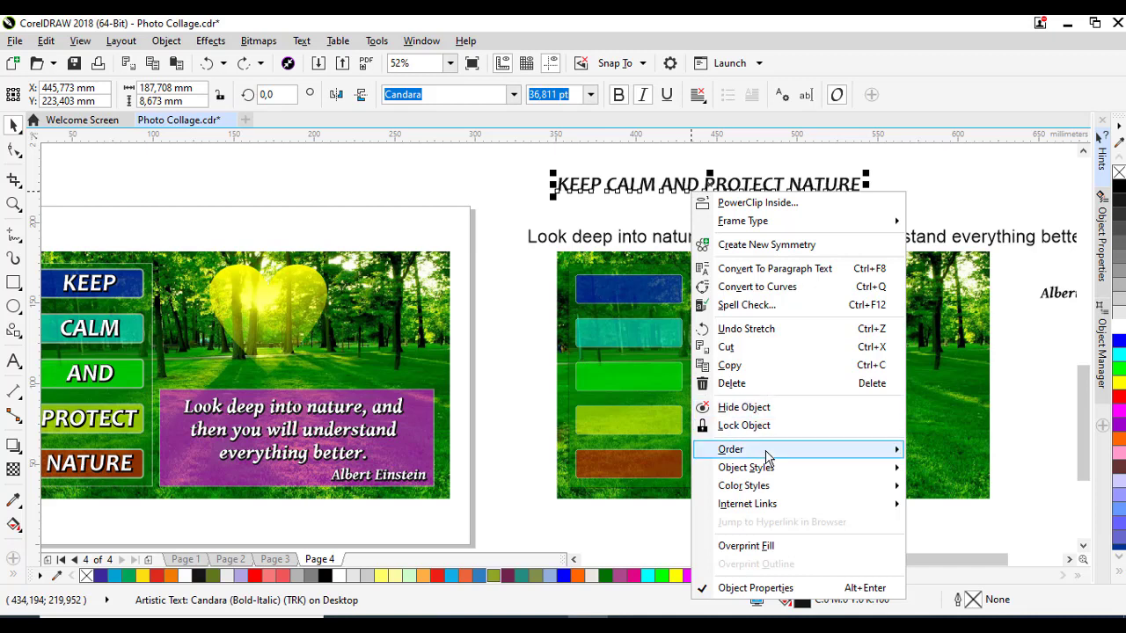
mouse_move(765, 455)
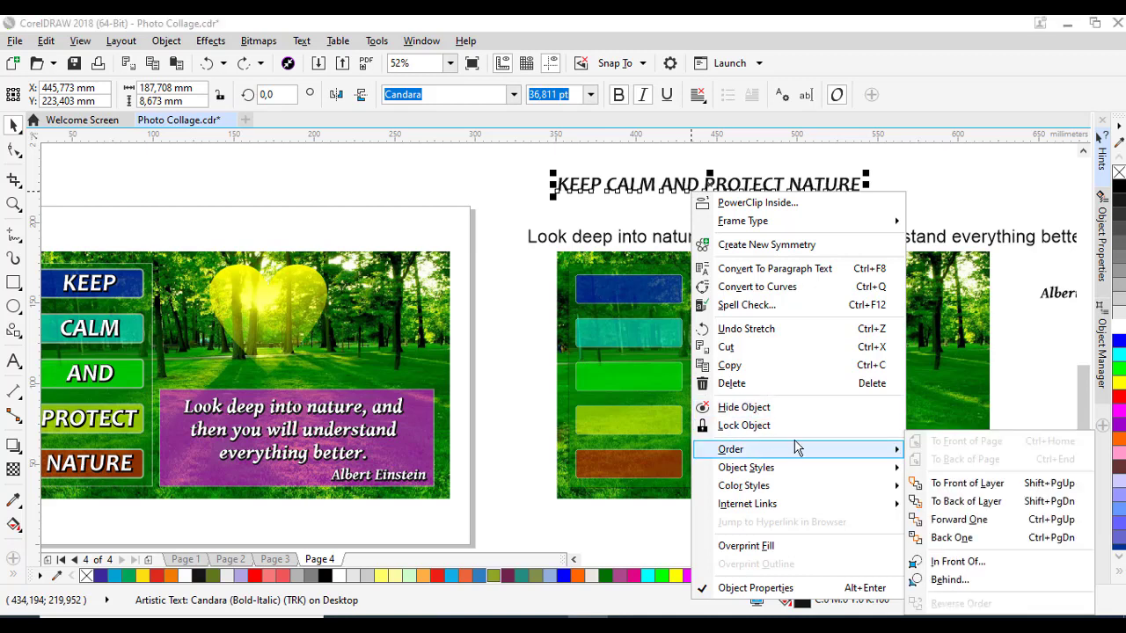
click(965, 484)
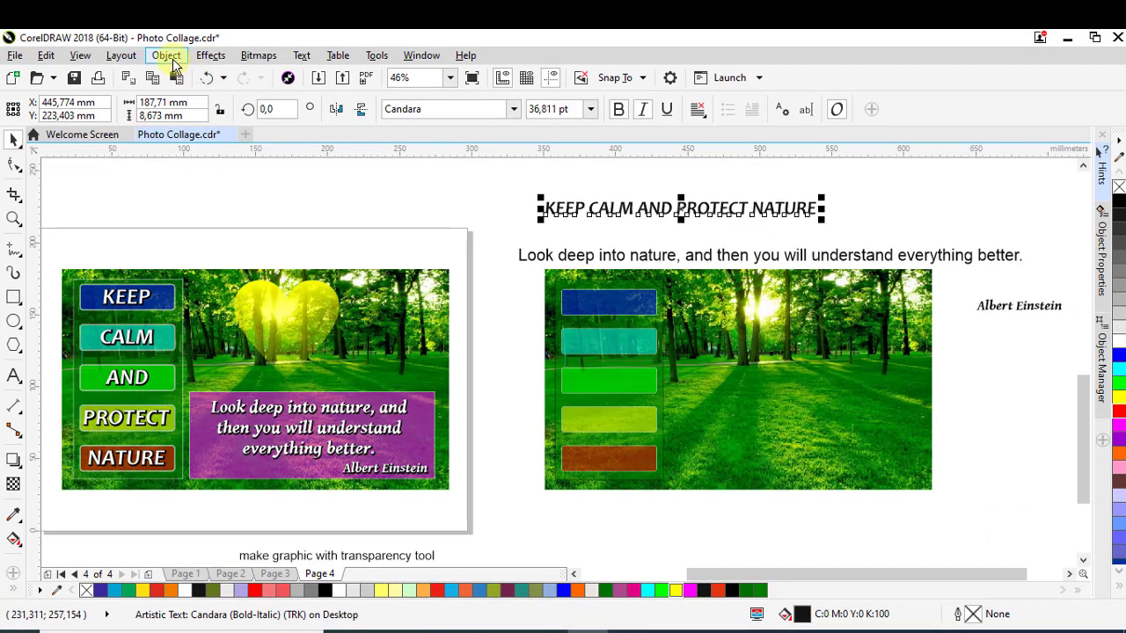
click(167, 55)
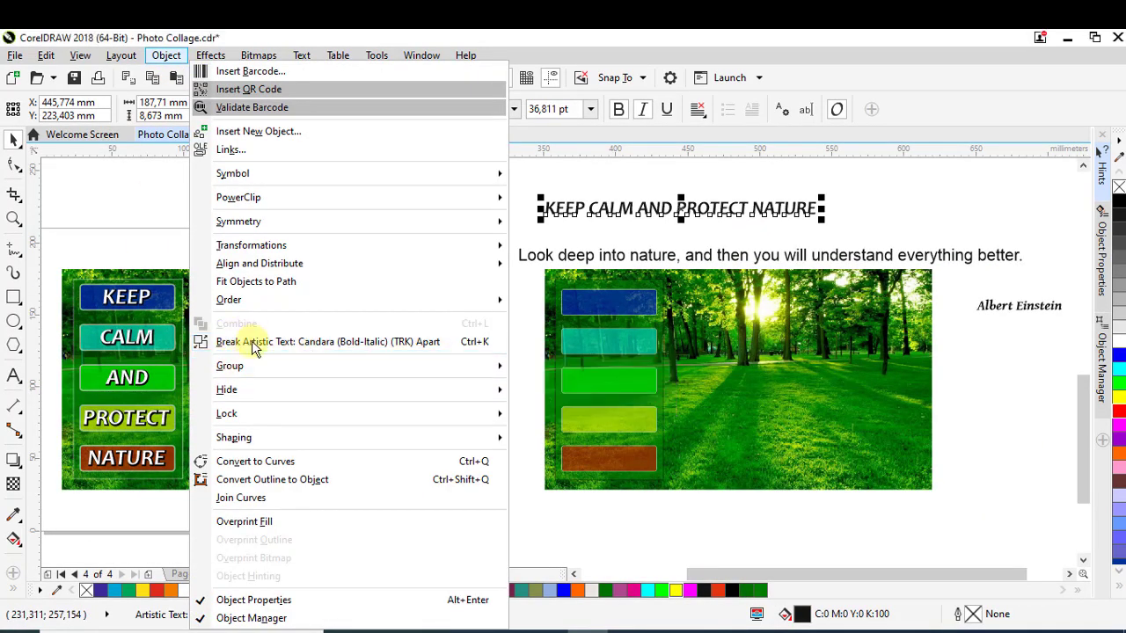
click(482, 344)
Centre the word "KEEP" horizontally and vertically on the blue bar
click(563, 209)
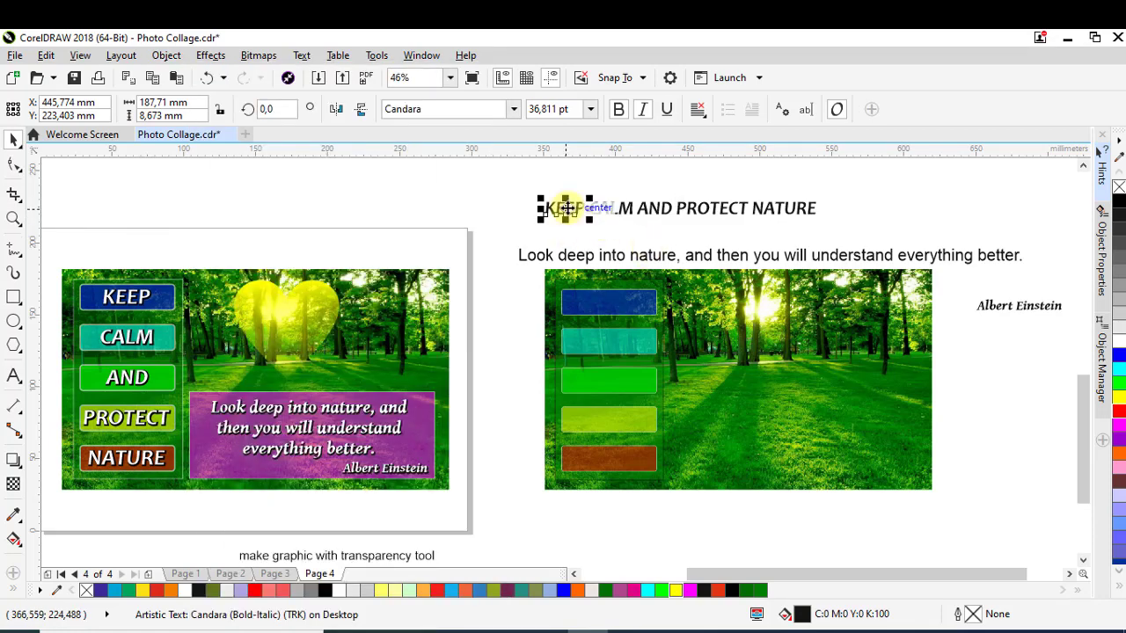
shift+click(602, 303)
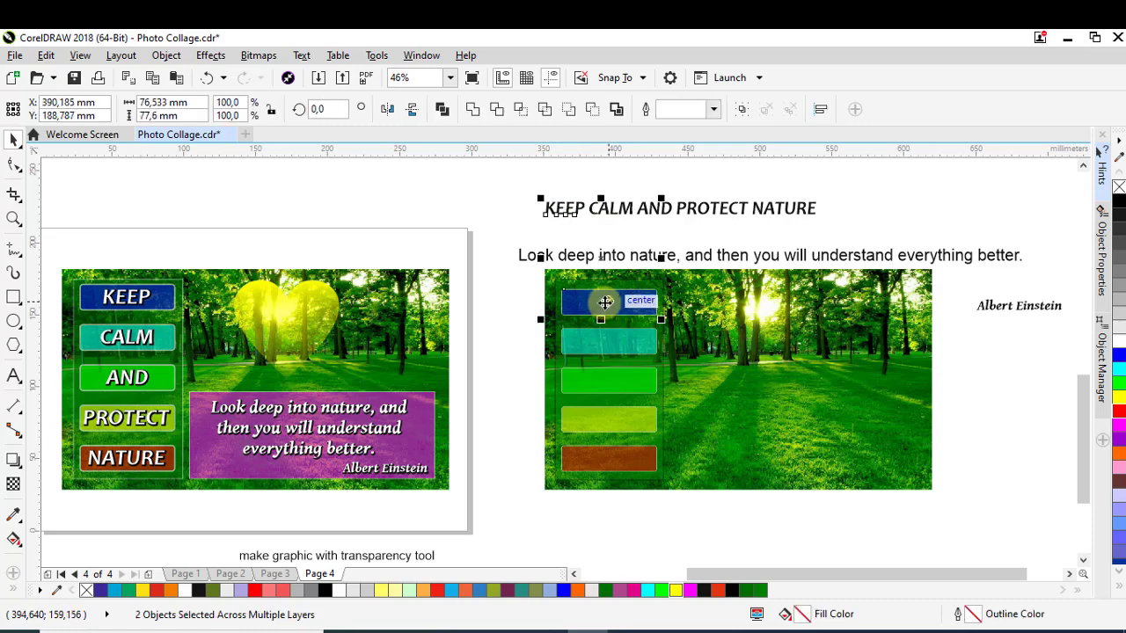
key(c)
key(e)
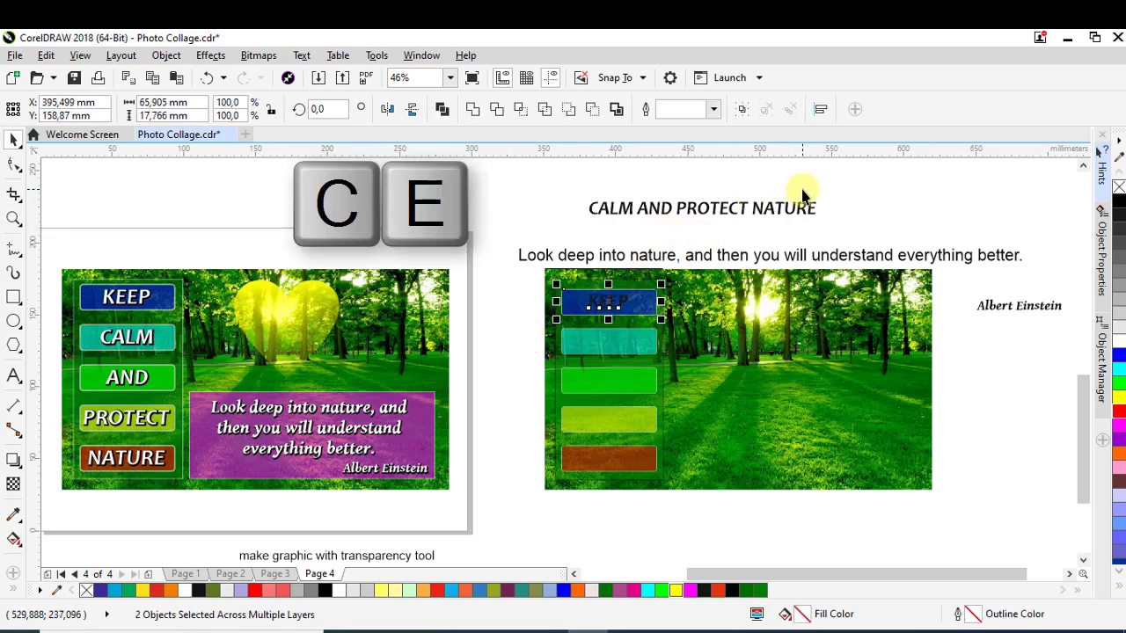
key(Escape)
Centre the word "CALM" horizontally and vertically on the cyan bar
click(611, 211)
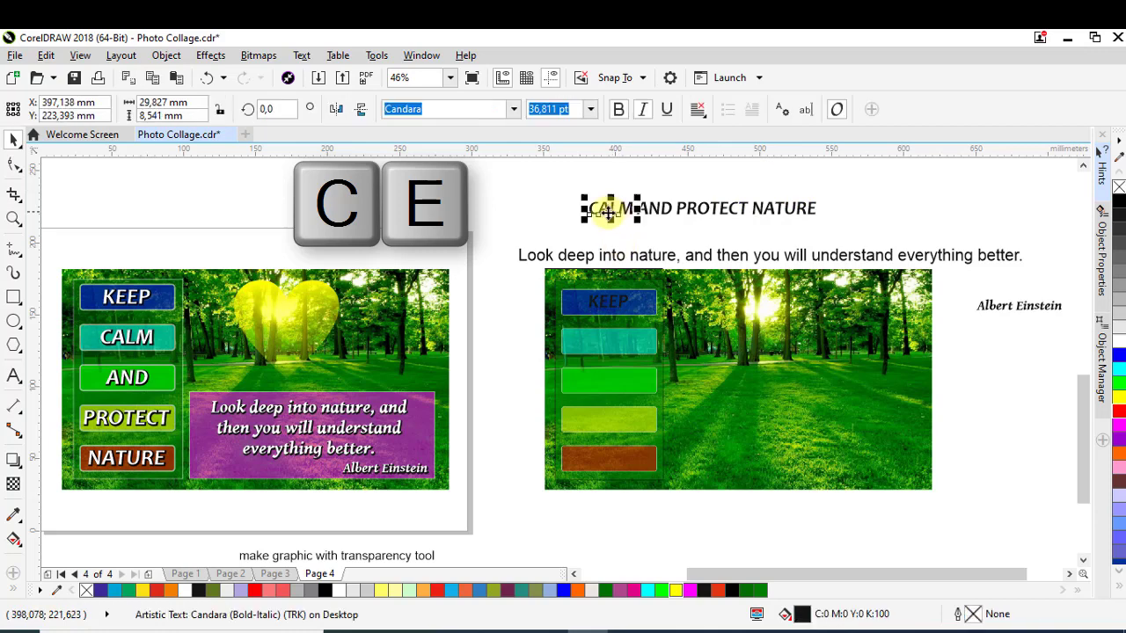
shift+click(612, 350)
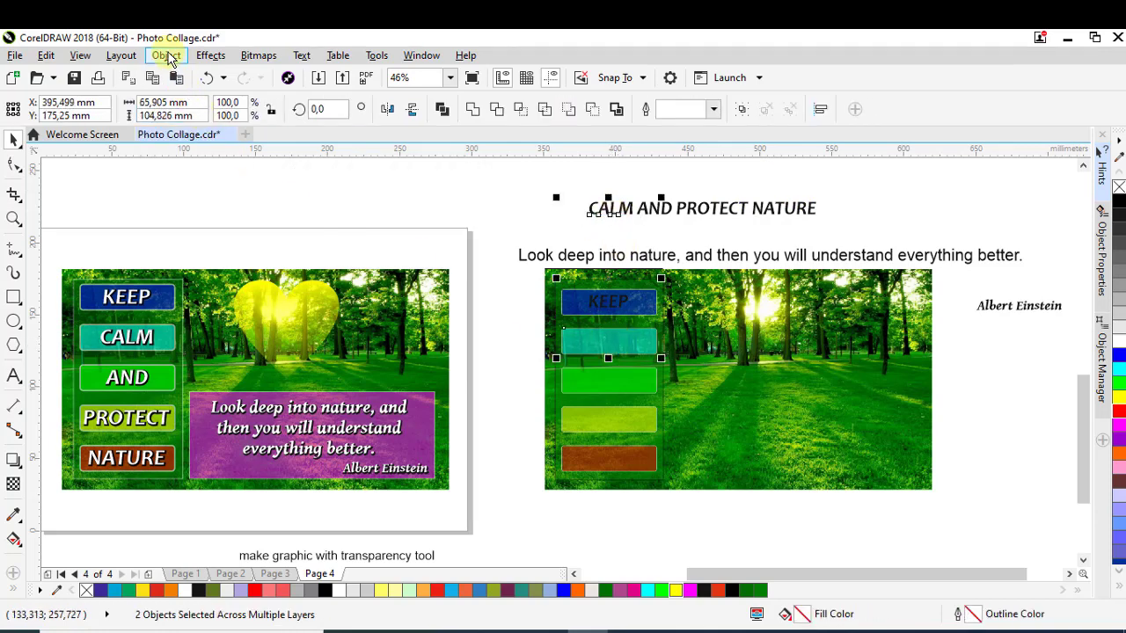
click(166, 54)
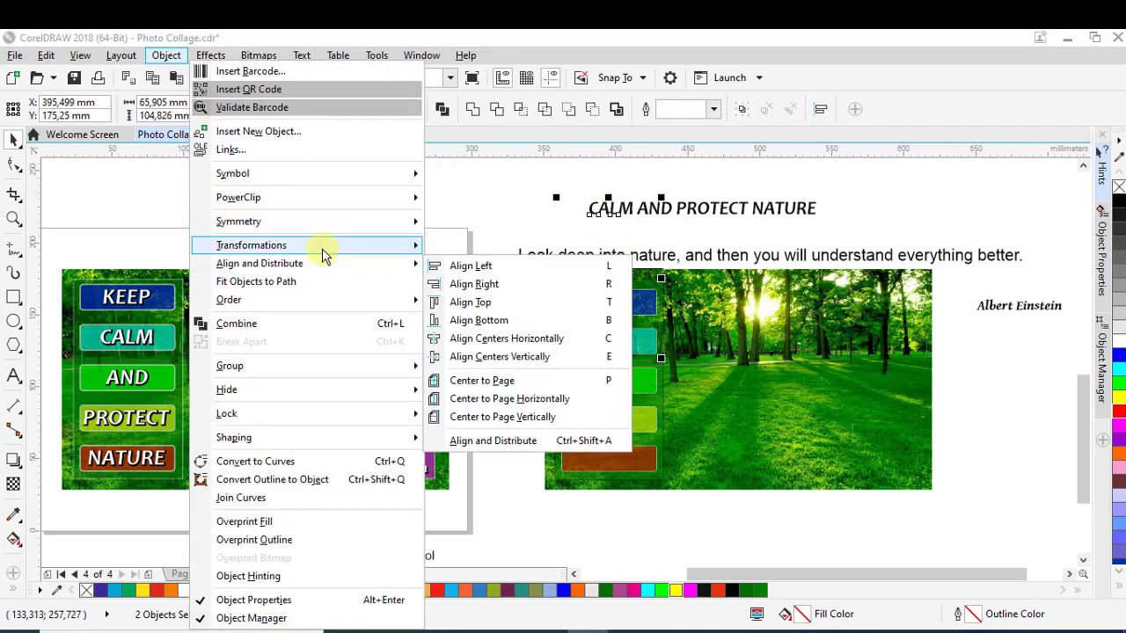
mouse_move(361, 266)
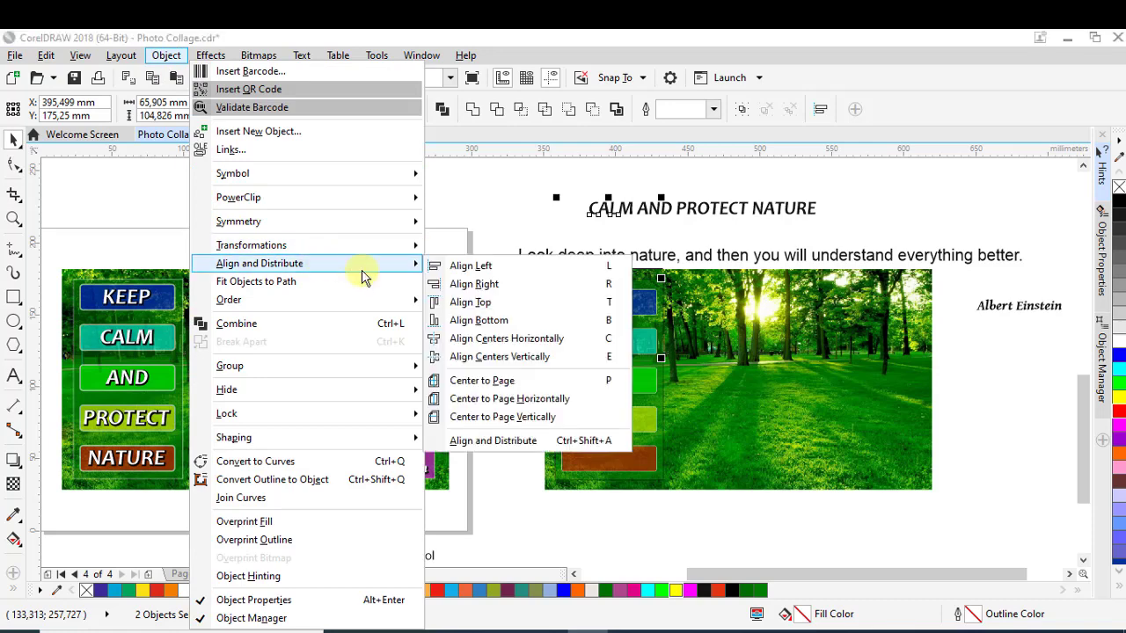
click(594, 340)
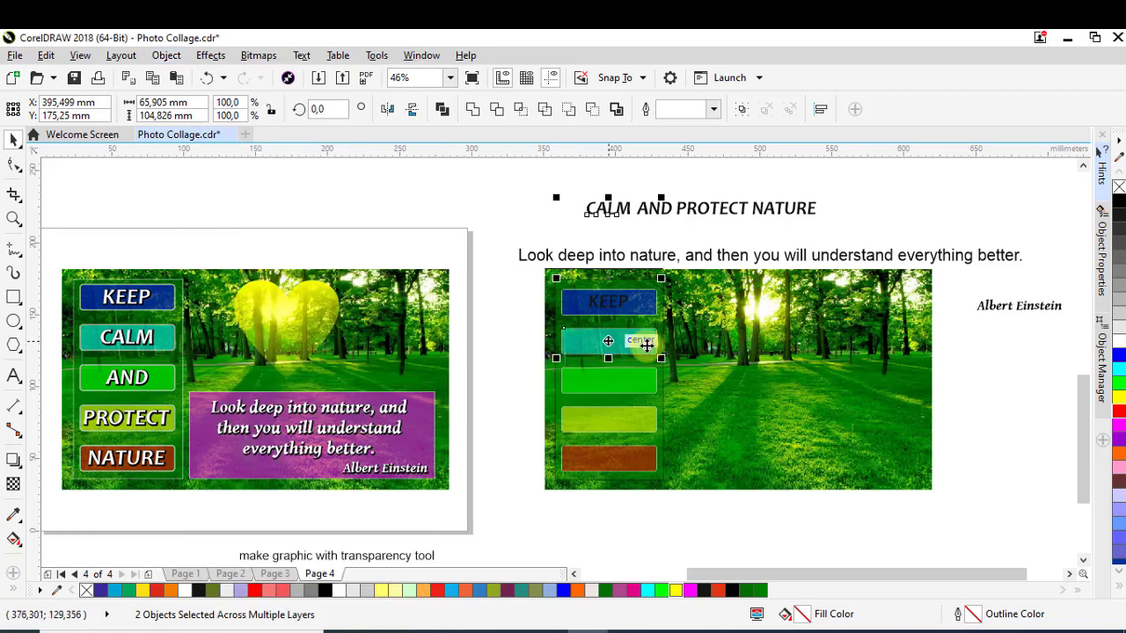
key(c)
key(e)
click(166, 54)
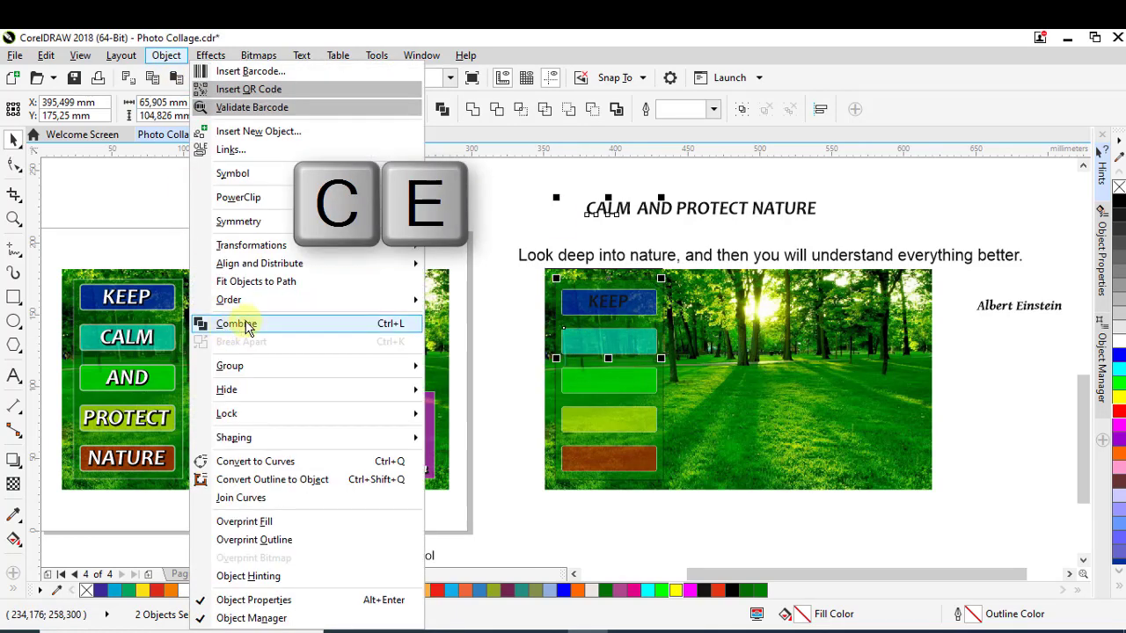
mouse_move(326, 265)
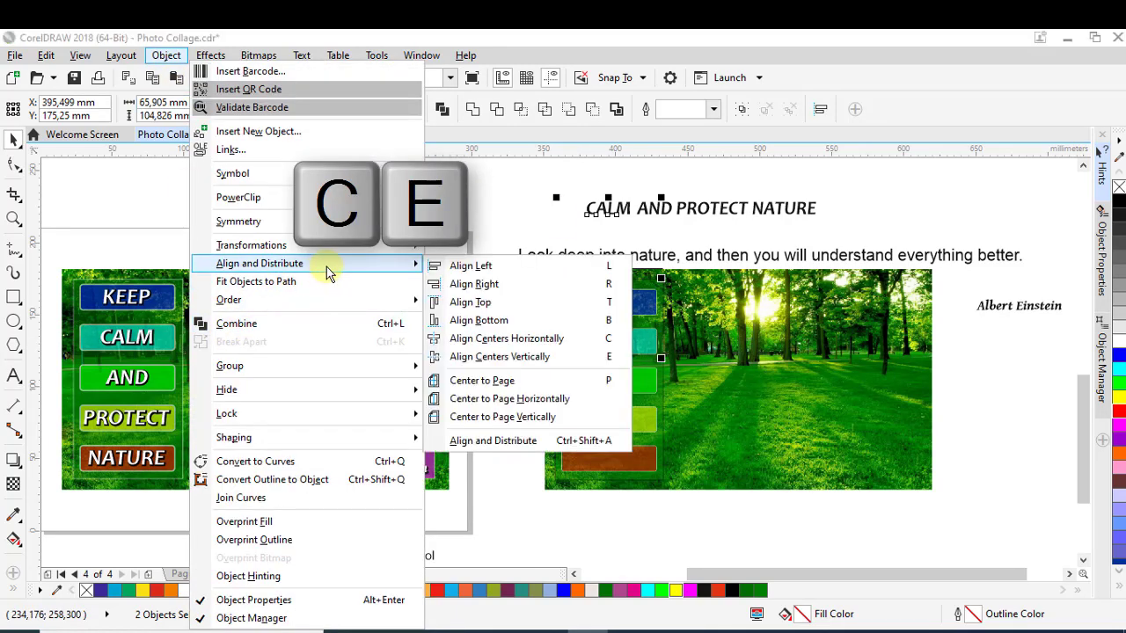
click(592, 356)
Centre the word "AND" on the green bar and the word "PROTECT" on the yellow bar, both horizontally and vertically
click(658, 216)
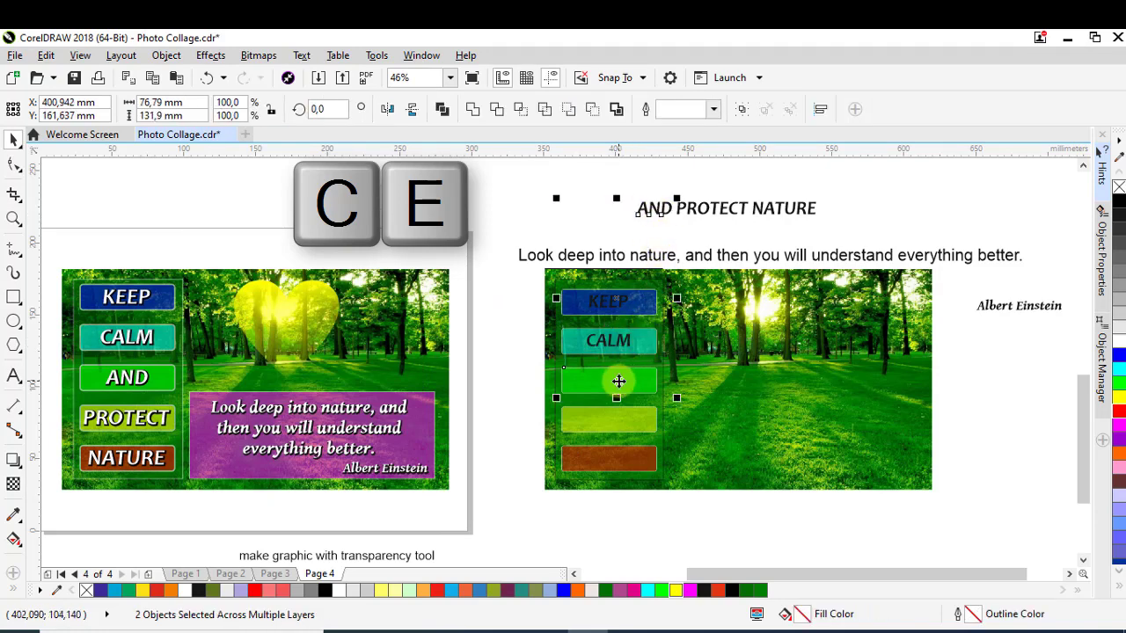
key(c)
key(e)
click(715, 212)
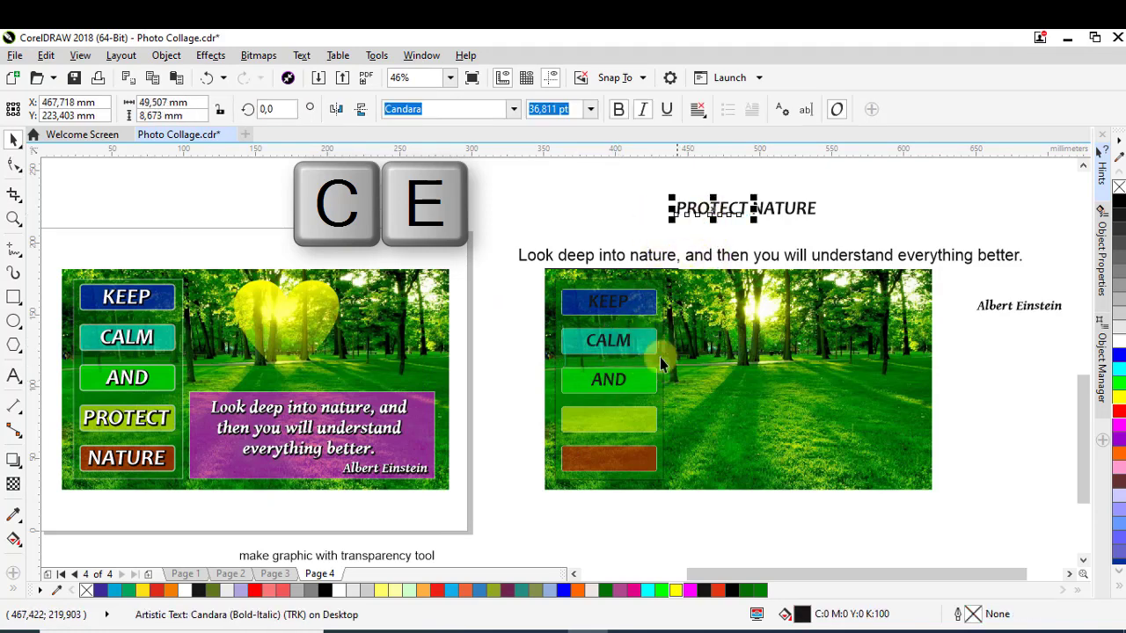
shift+click(615, 423)
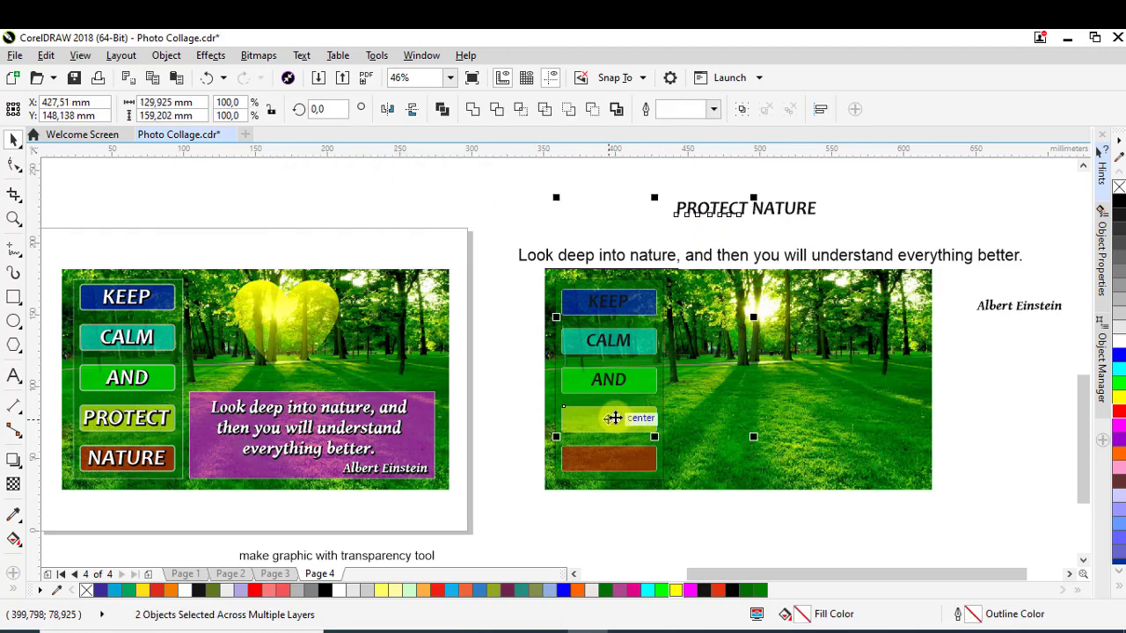
key(c)
key(e)
Centre the word "NATURE" horizontally and vertically on the red bar and clear the selection
click(786, 218)
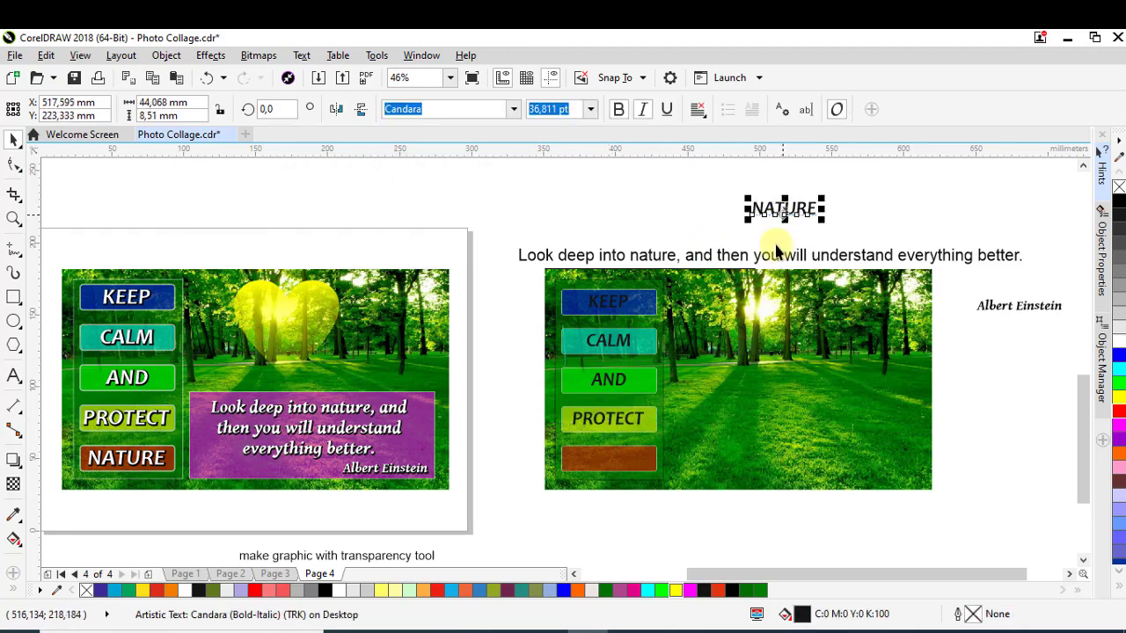
shift+click(631, 460)
key(c)
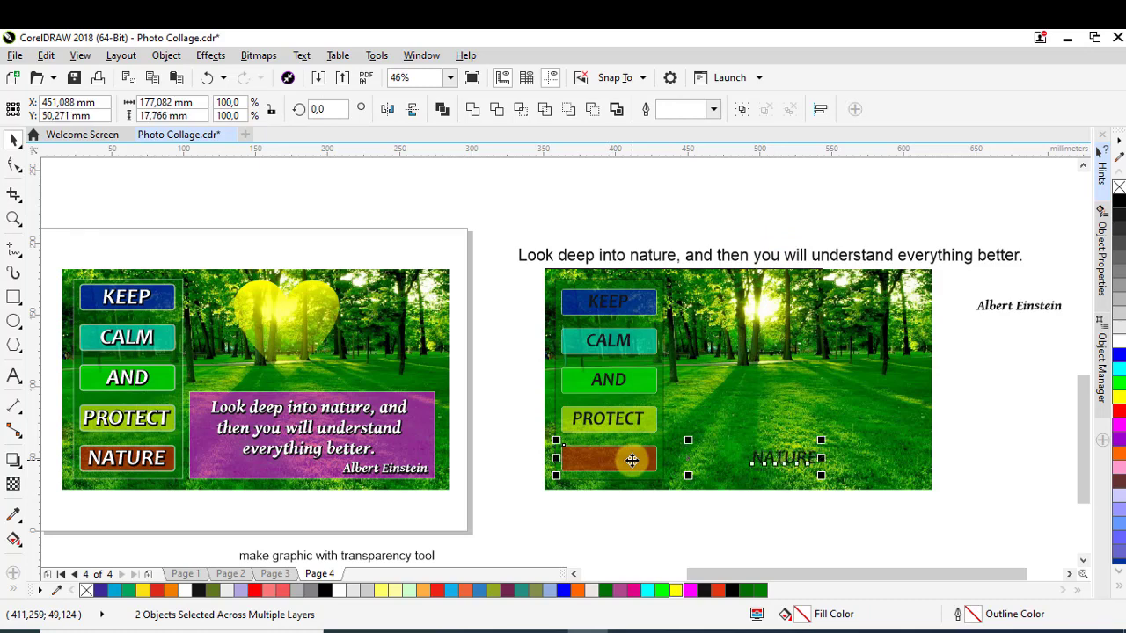
key(e)
click(538, 521)
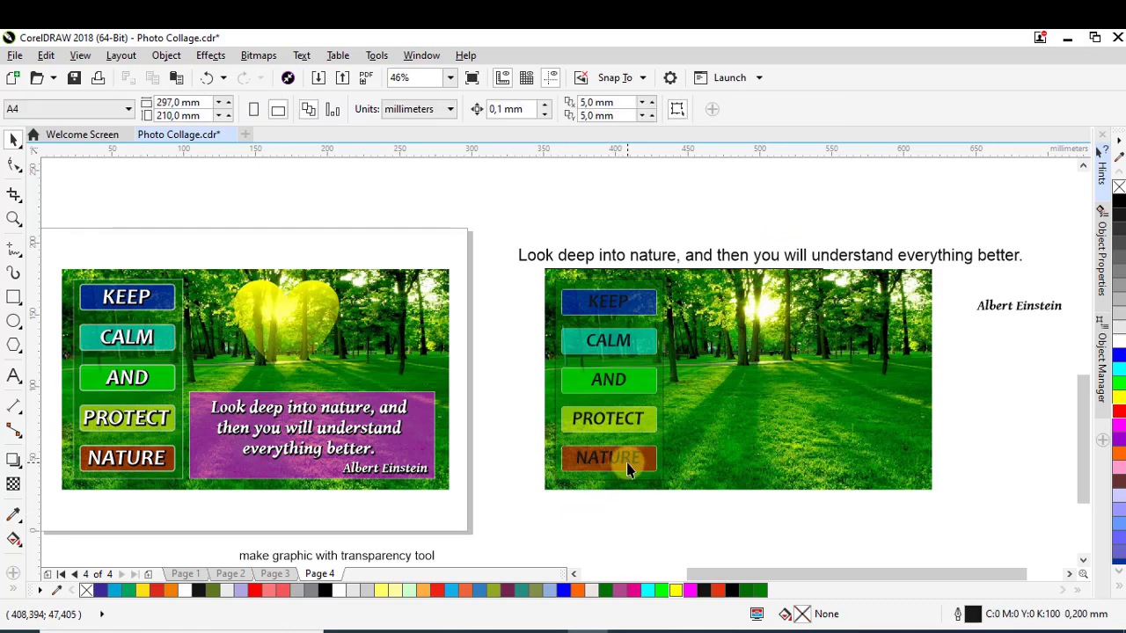
Select the five words on the bars together and fill them with white
click(626, 461)
shift+click(632, 424)
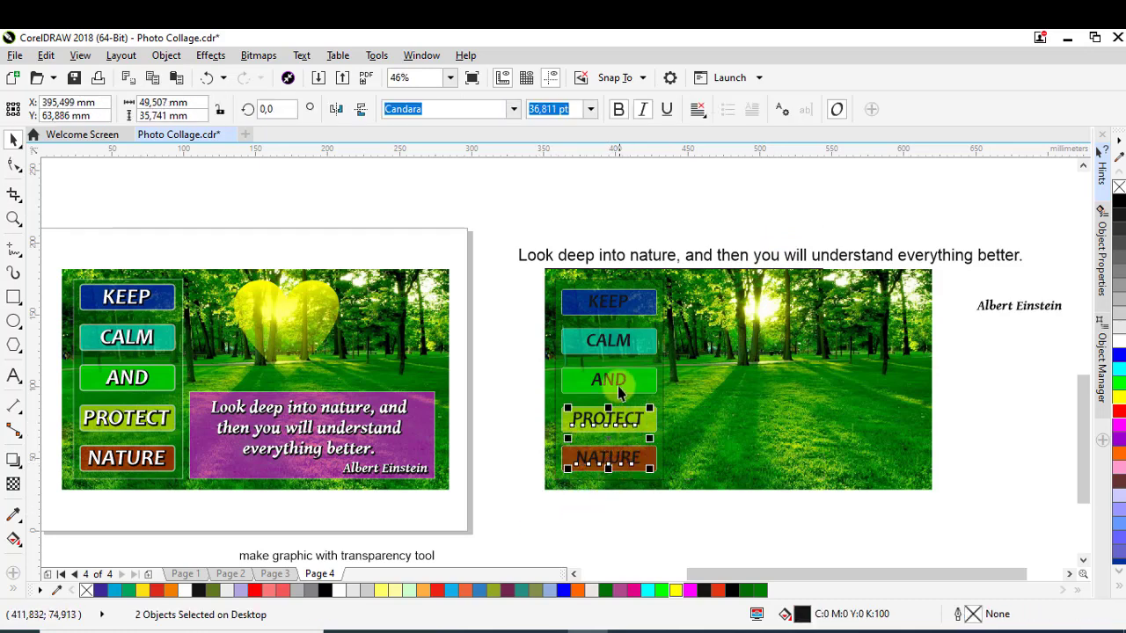
shift+click(609, 380)
shift+click(624, 338)
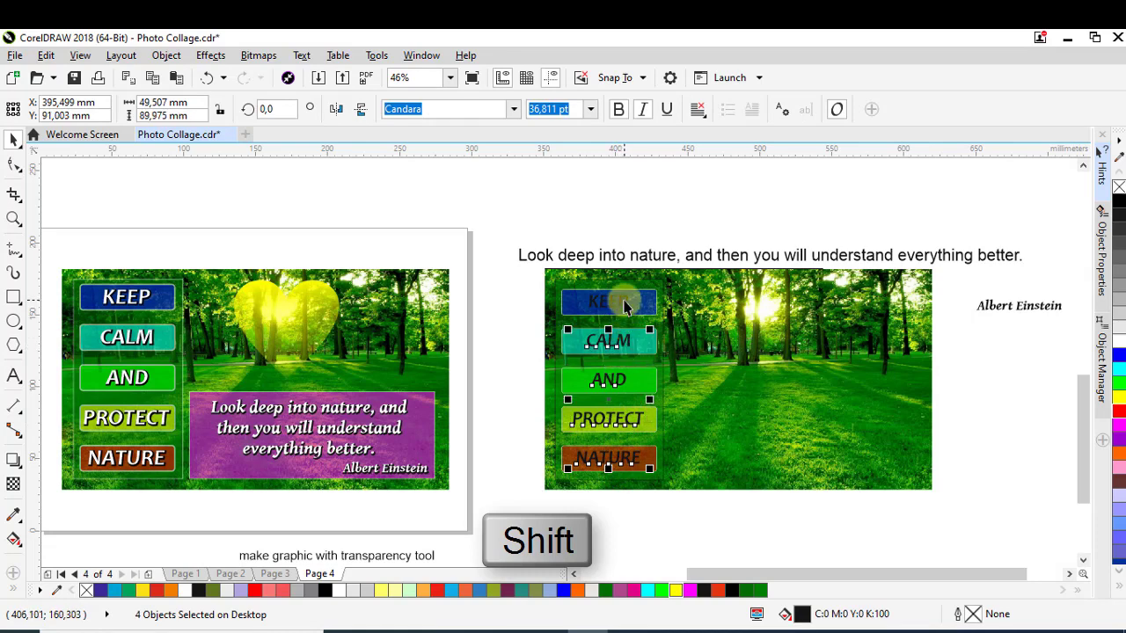
shift+click(610, 302)
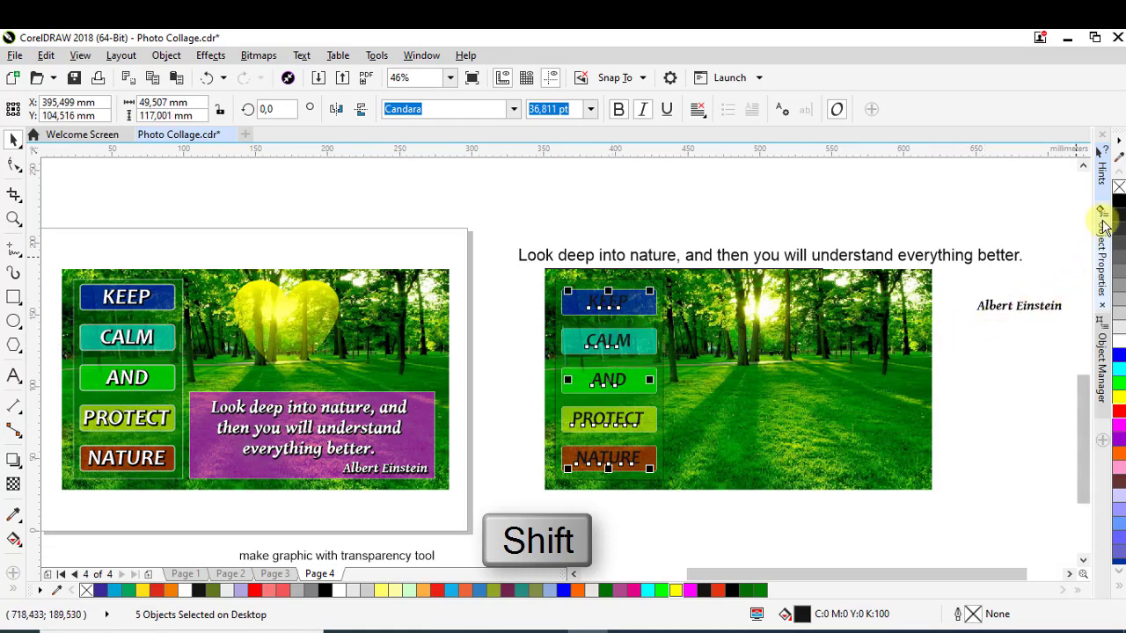
click(1121, 344)
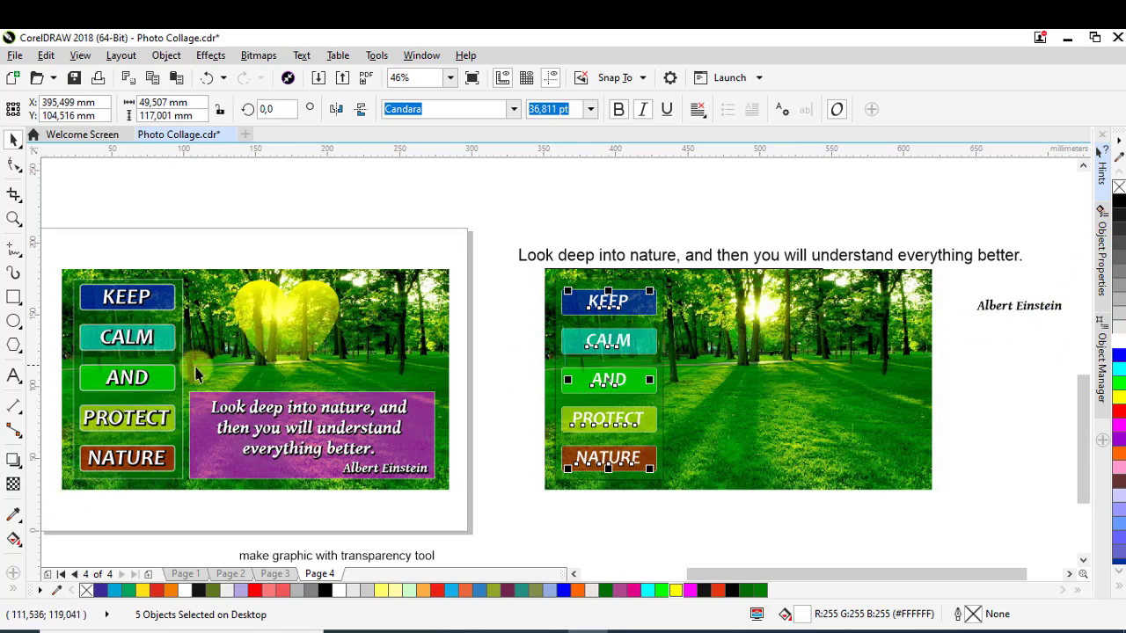
Add a drop shadow to the five white words, directed straight up from "NATURE" to "KEEP", with a shadow opacity of 78
click(15, 465)
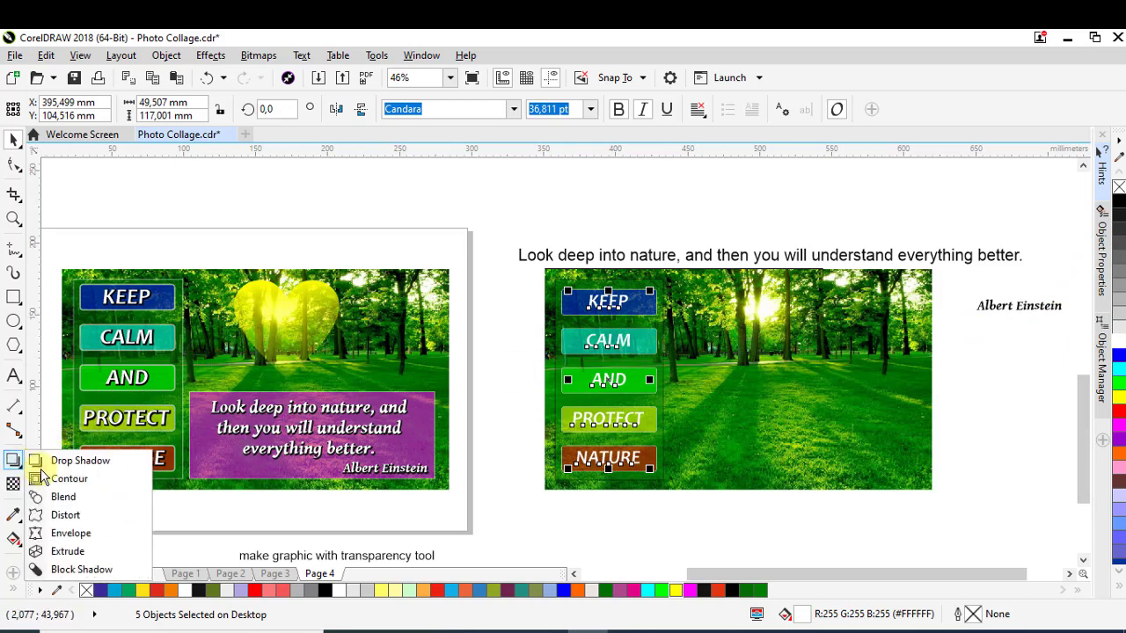
click(88, 460)
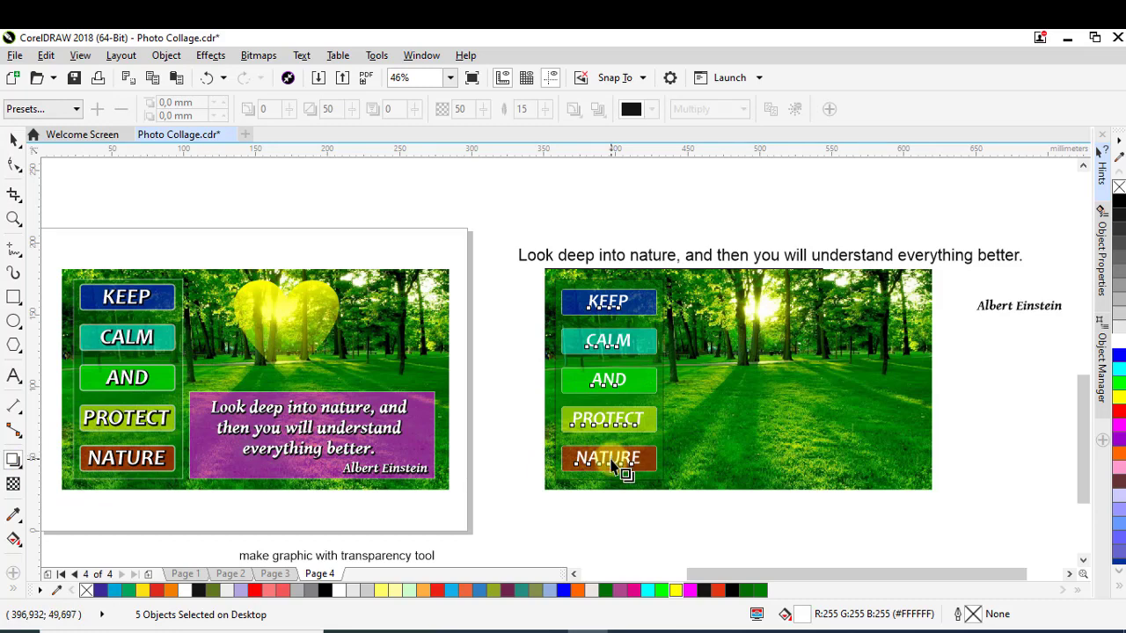
drag(610, 460, 609, 303)
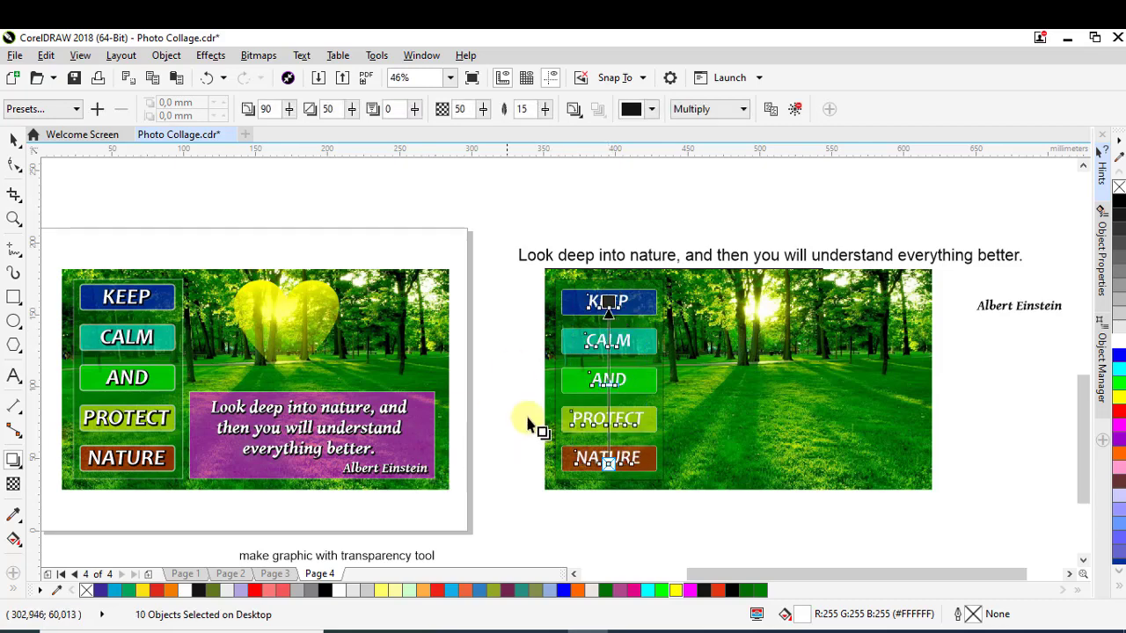
drag(608, 381, 609, 349)
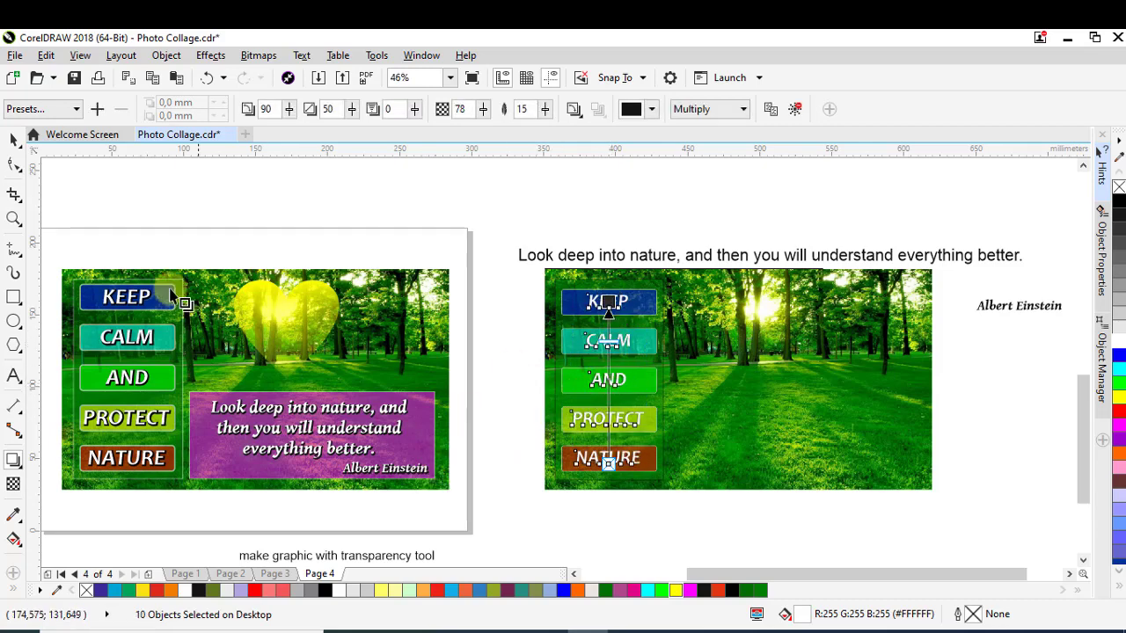
Draw a rectangle about 160 × 64 mm on the lower part of the unfinished forest photo, beside the word bars
click(14, 139)
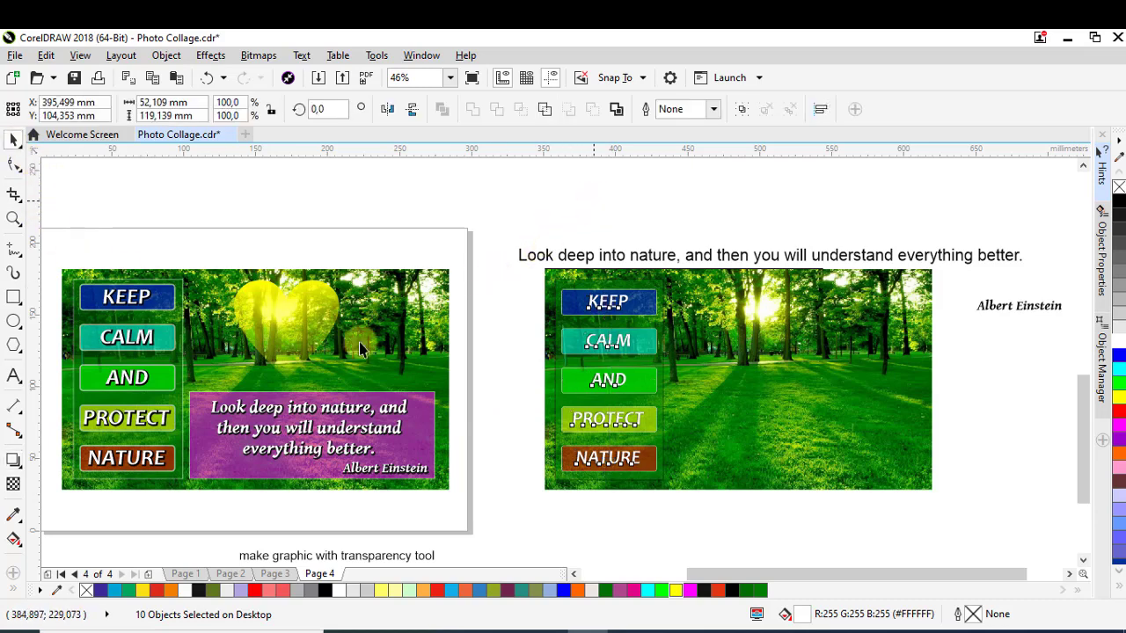
click(515, 413)
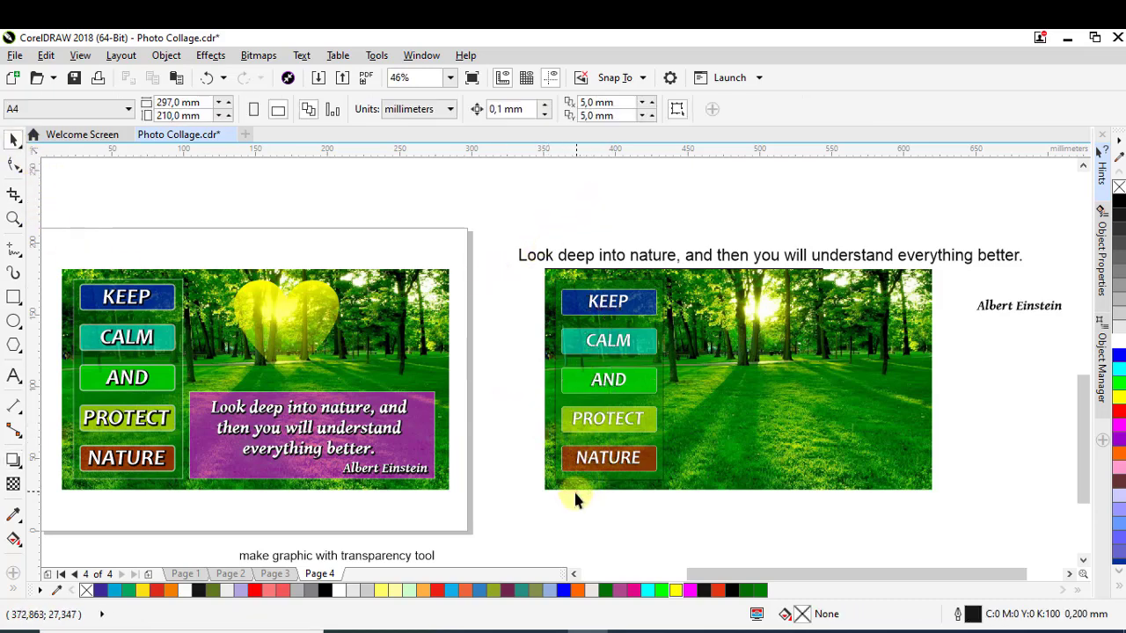
click(407, 422)
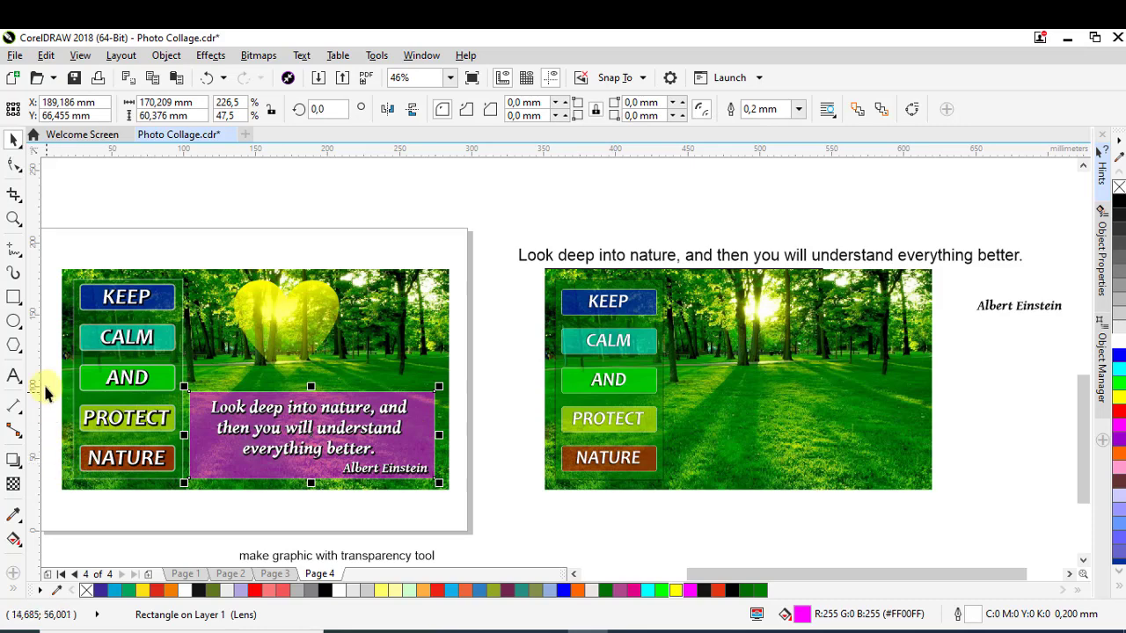
click(12, 299)
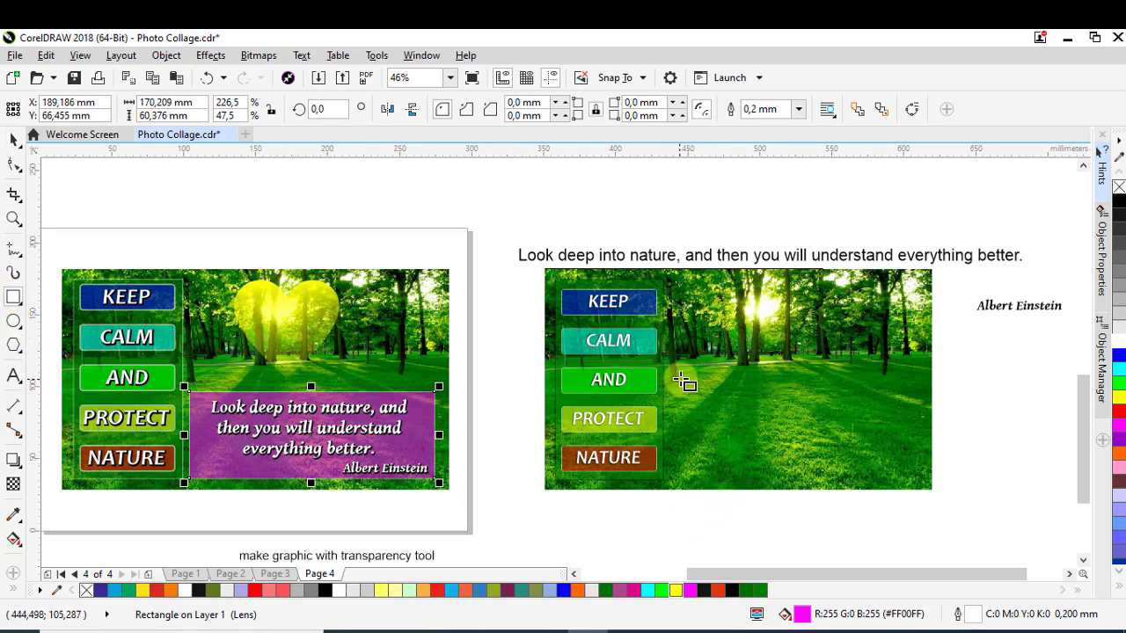
drag(683, 390, 918, 484)
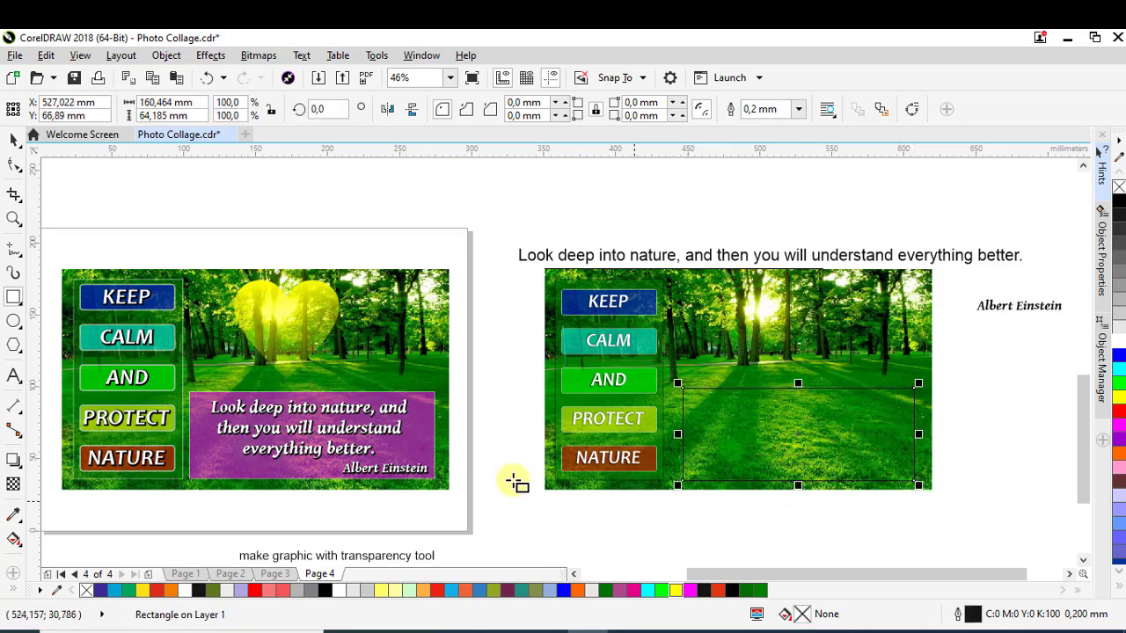
click(15, 140)
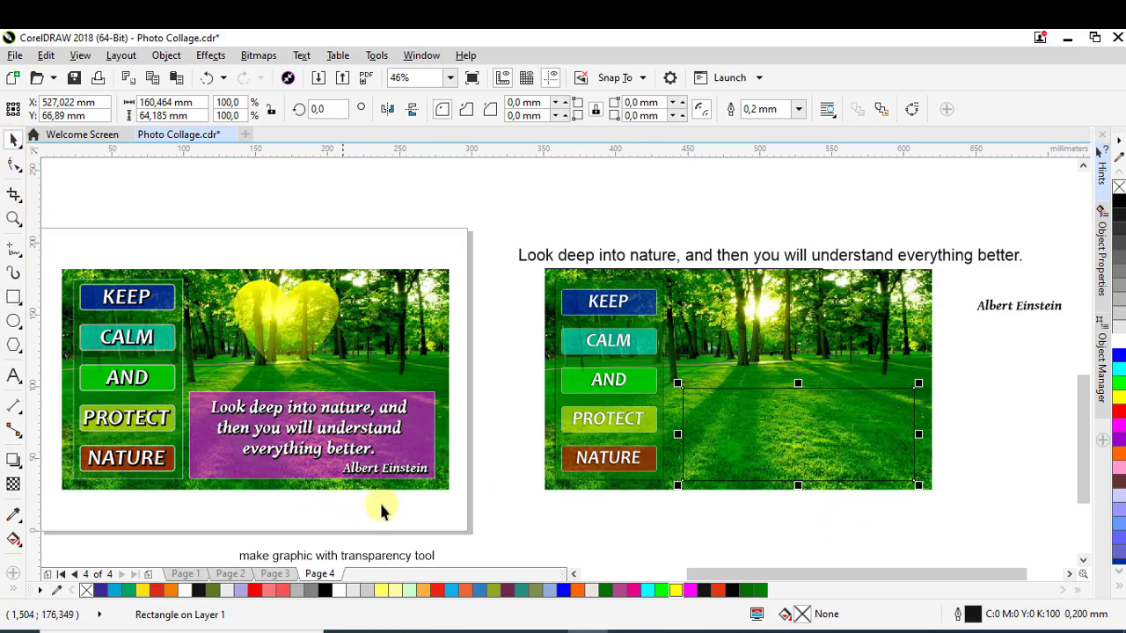
Fill the new rectangle with magenta and give it a uniform transparency of 51
click(423, 422)
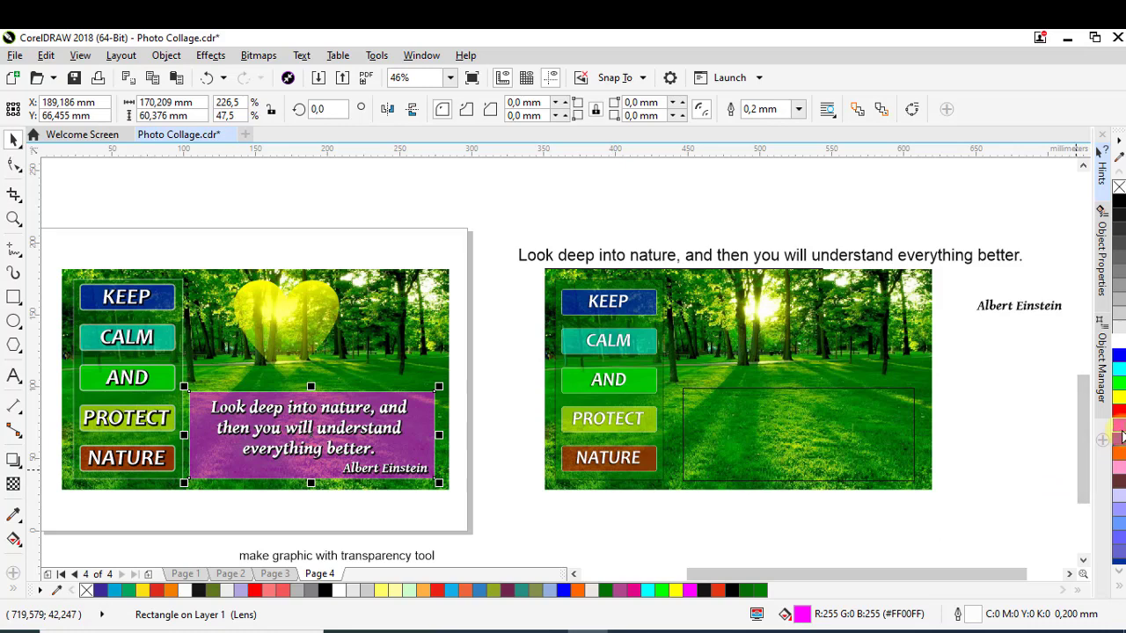
click(842, 425)
click(1118, 427)
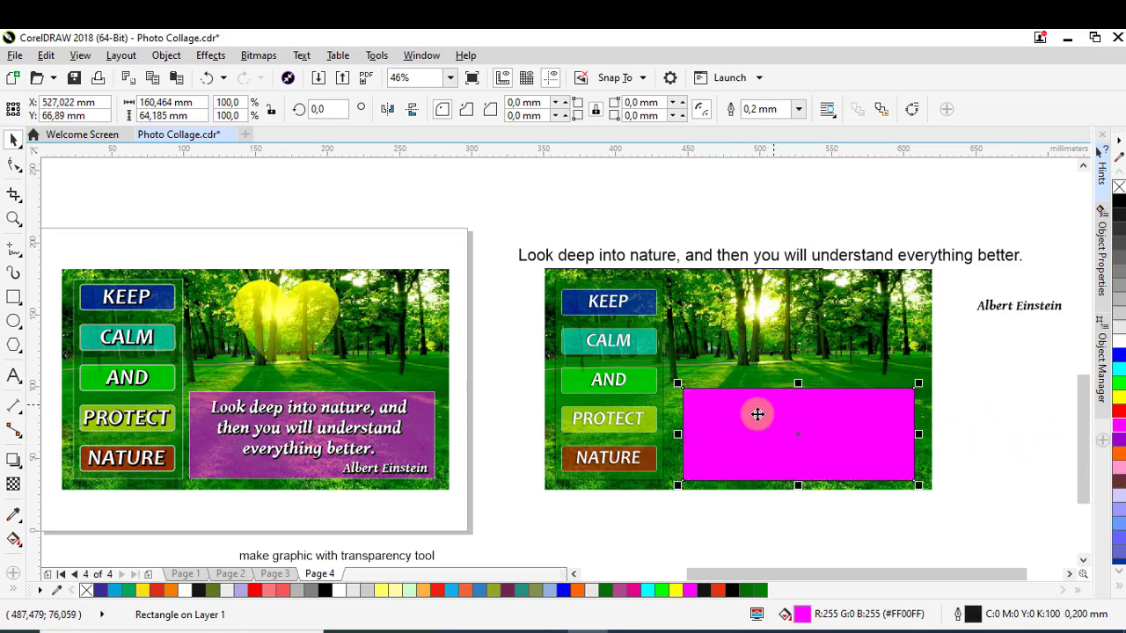
click(13, 483)
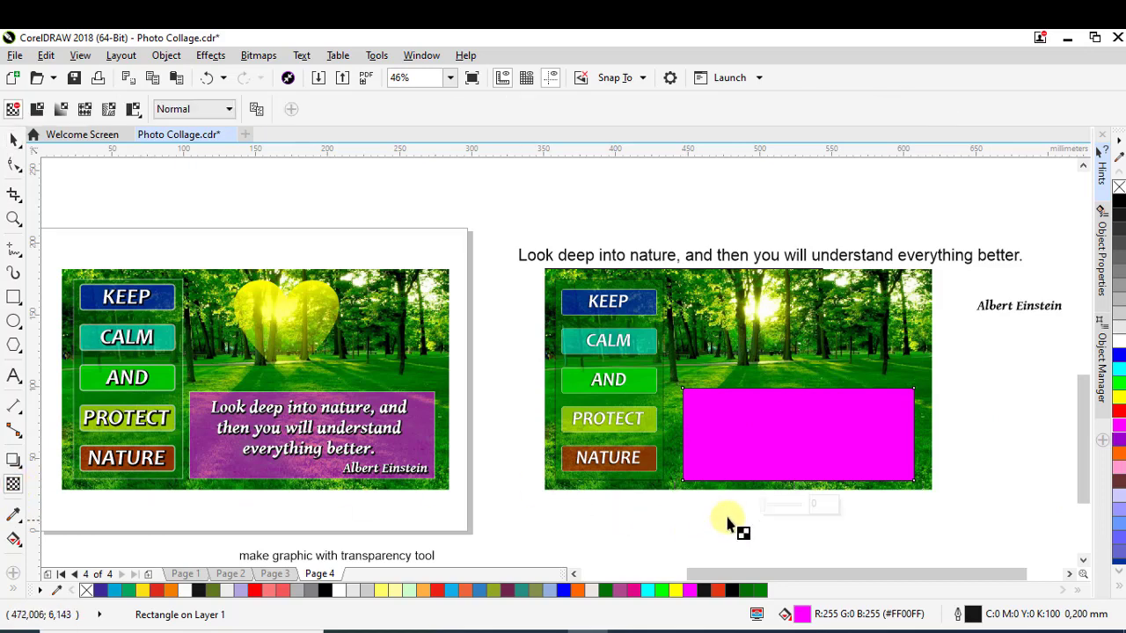
drag(777, 508, 783, 509)
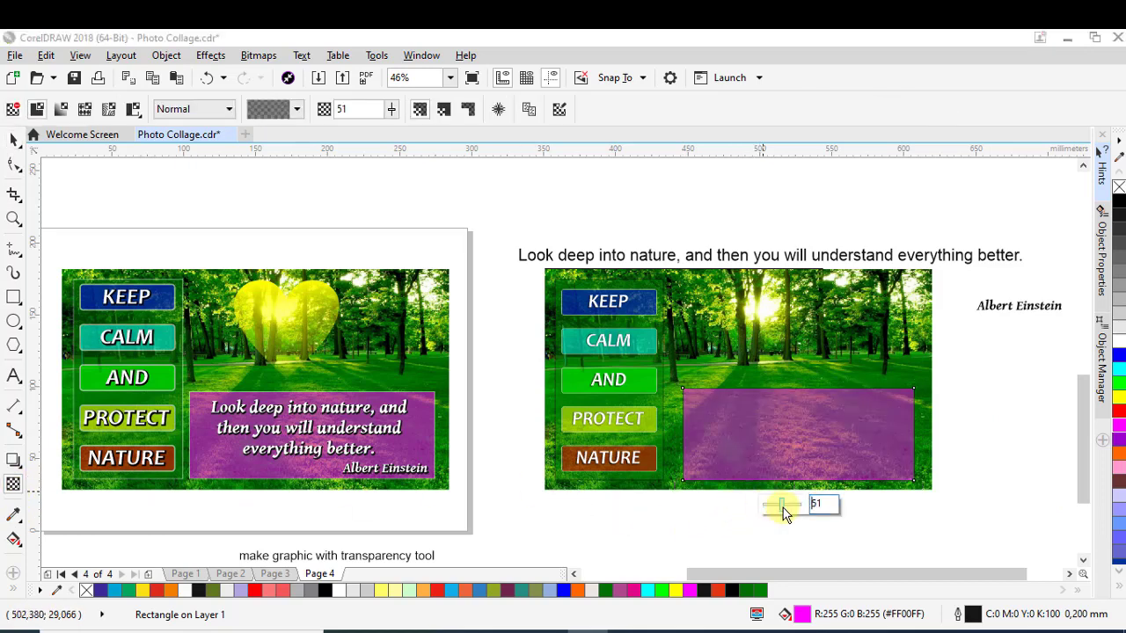
Move the quote up clear of the photo and break it into three lines, after "and" and after "understand"
click(14, 139)
drag(767, 260, 781, 221)
key(F8)
click(785, 221)
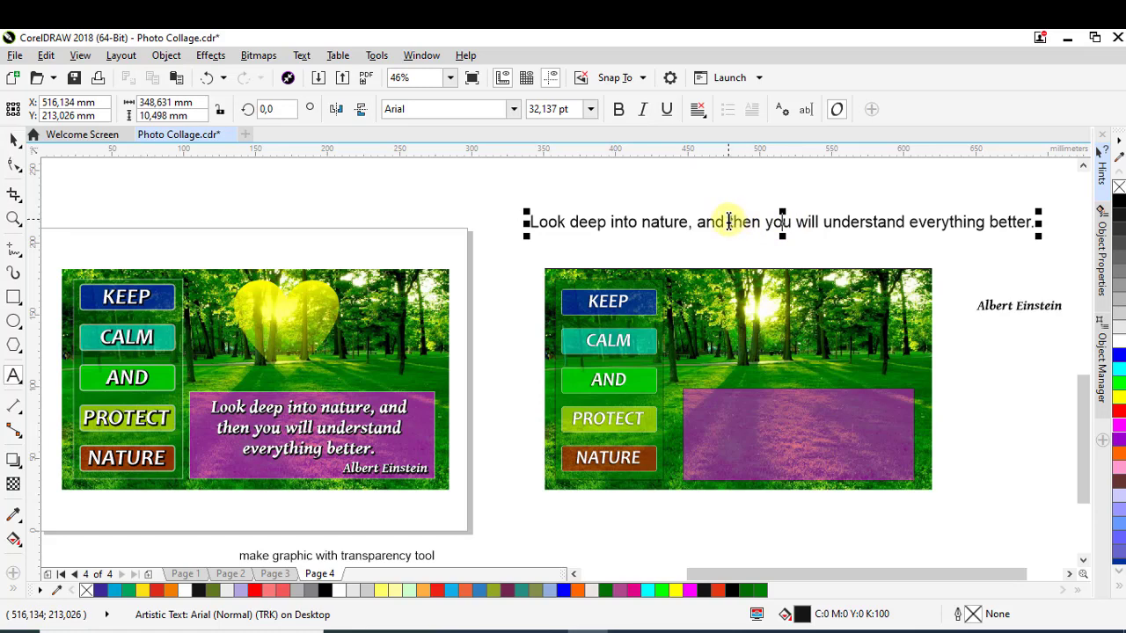
key(Return)
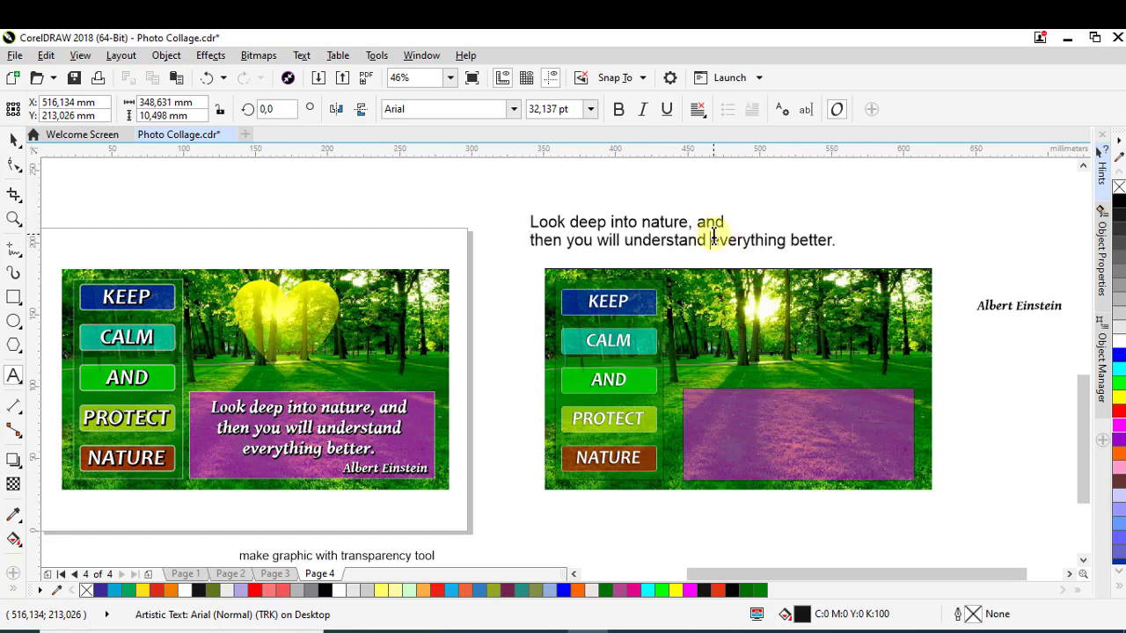
key(Return)
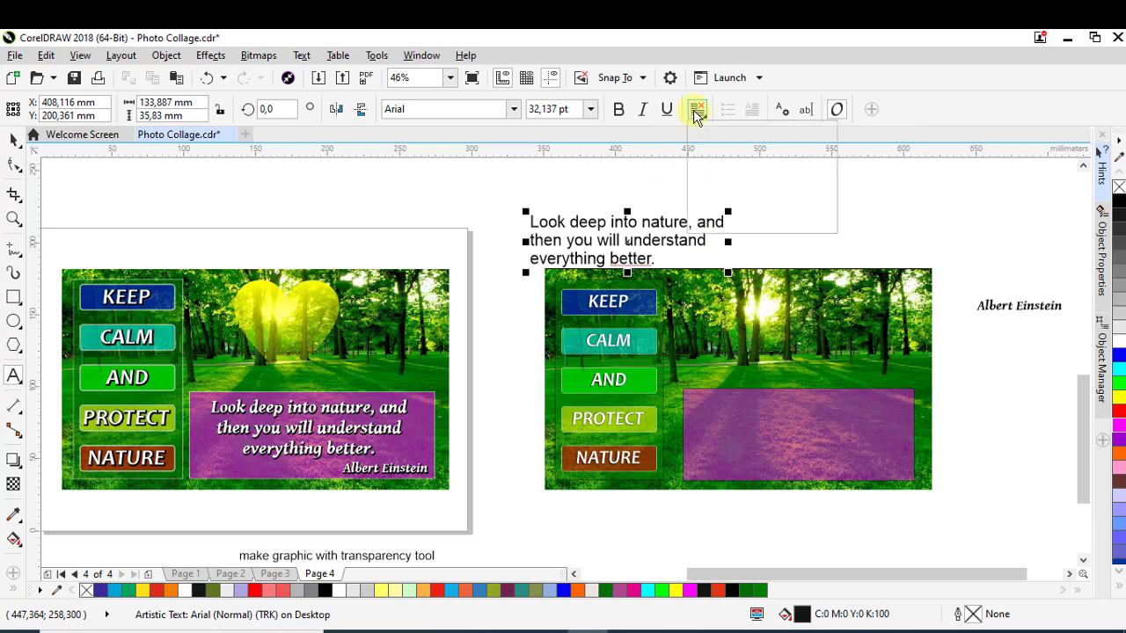
Centre-align the three-line quote and set its font to Candara bold italic
click(696, 109)
click(720, 168)
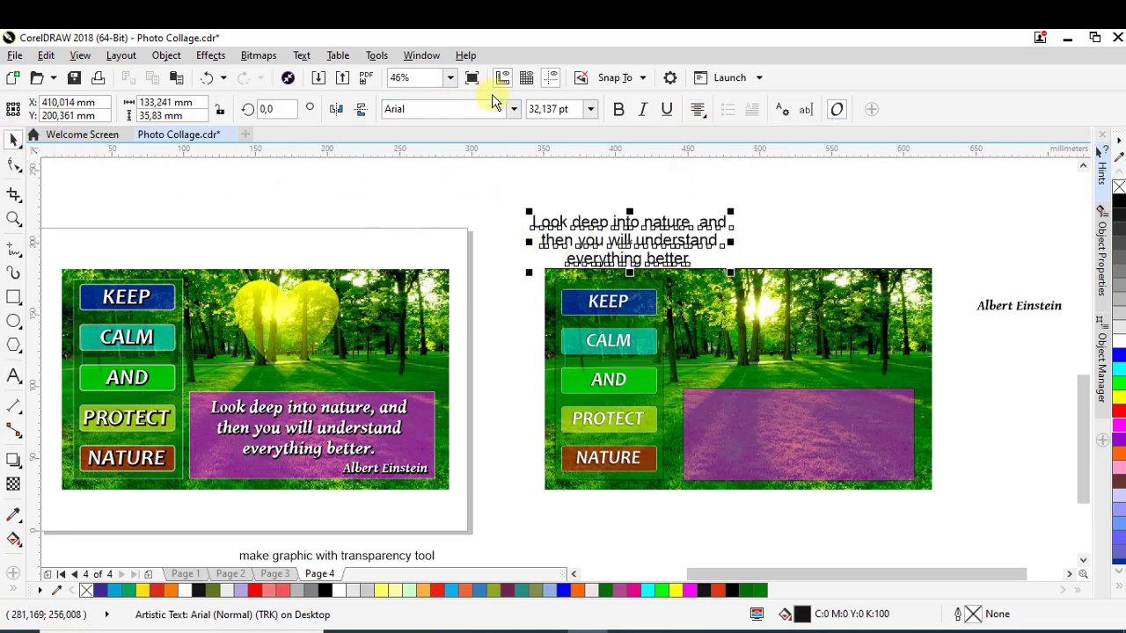
click(514, 111)
click(432, 158)
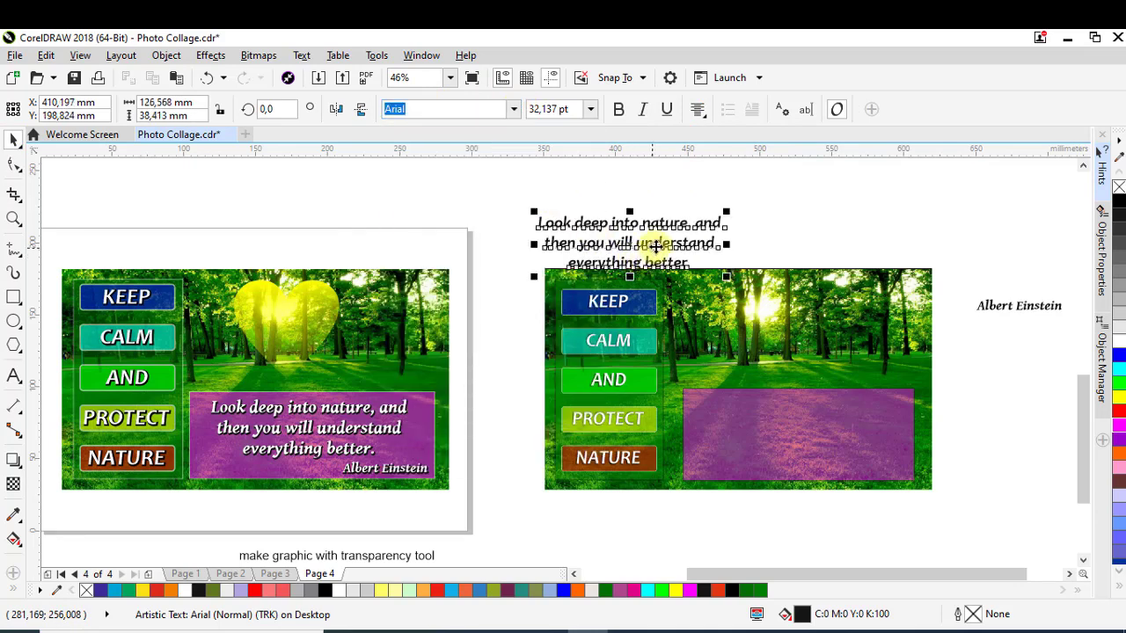
Move the quote onto the magenta rectangle and bring it to the front of the layer
drag(673, 250, 811, 456)
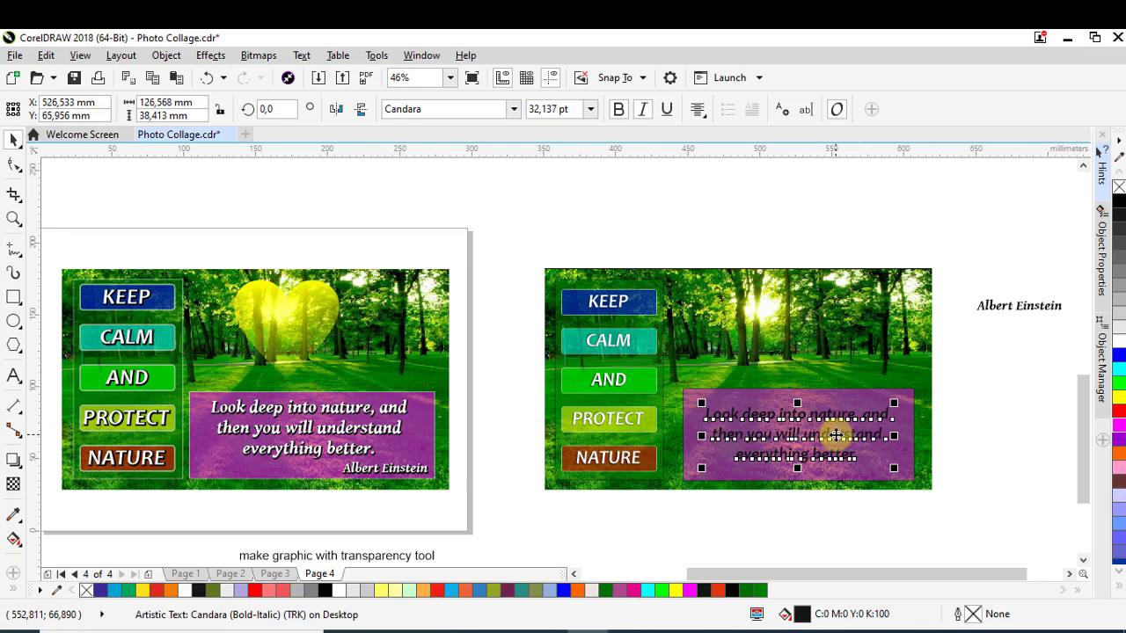
right_click(836, 435)
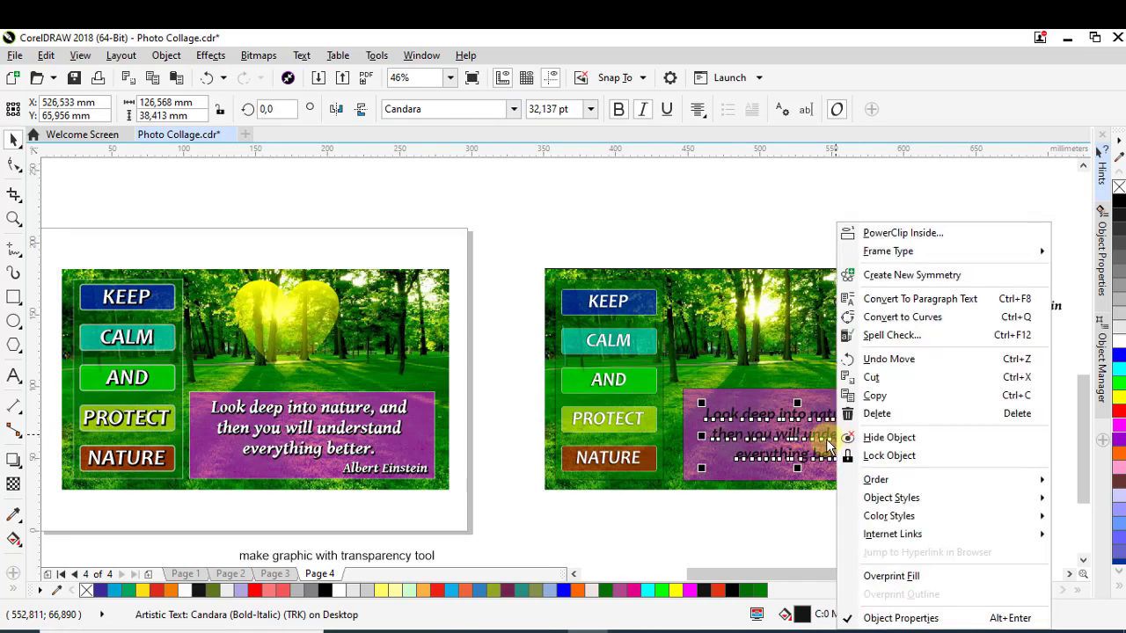
mouse_move(918, 486)
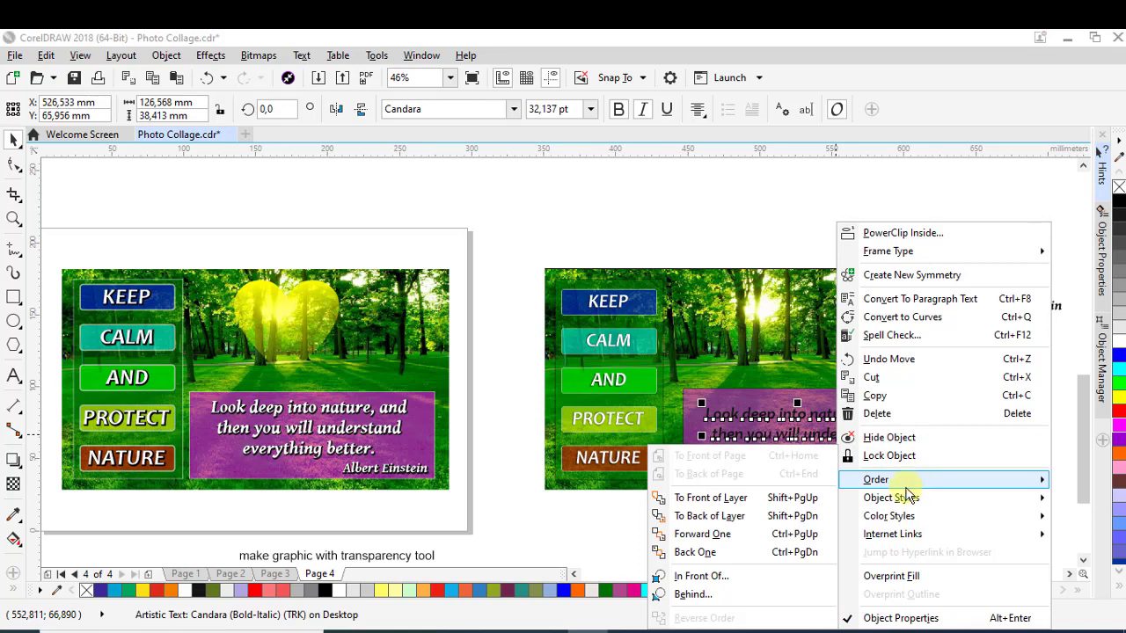
click(787, 497)
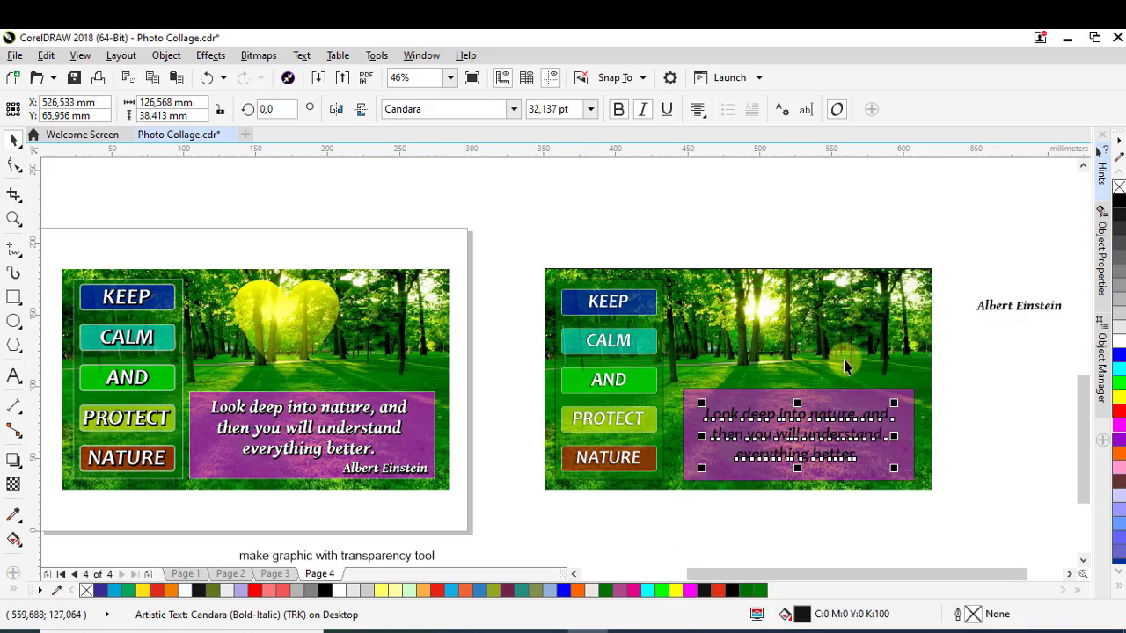
Enlarge the quote to about 37 pt, fill it with white and shift it slightly up inside the magenta rectangle
drag(894, 403, 908, 397)
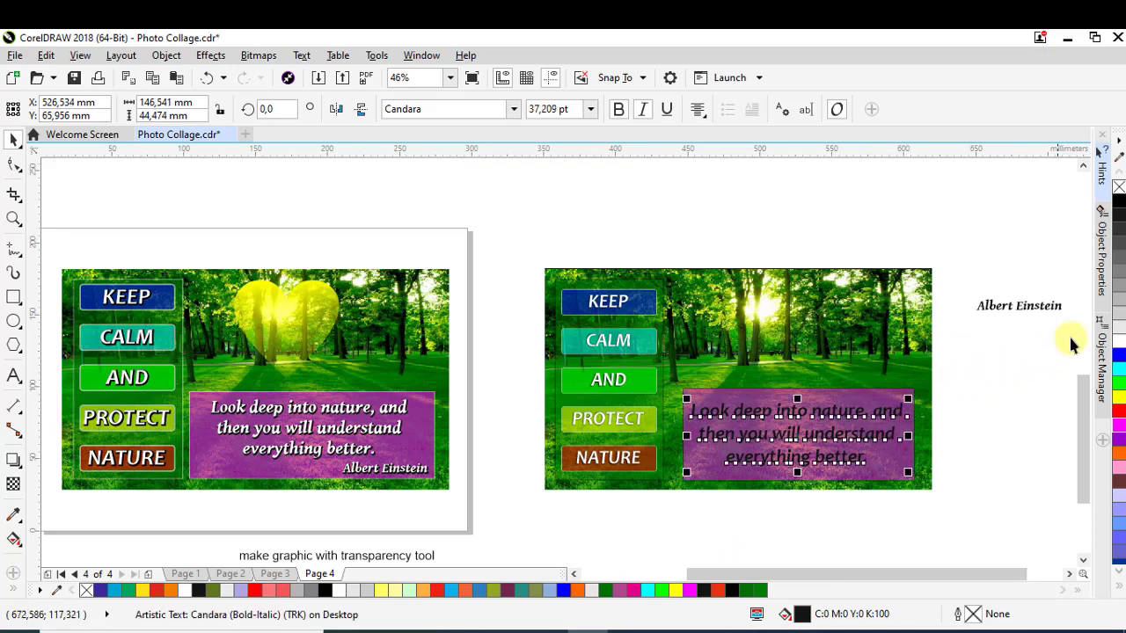
click(1120, 352)
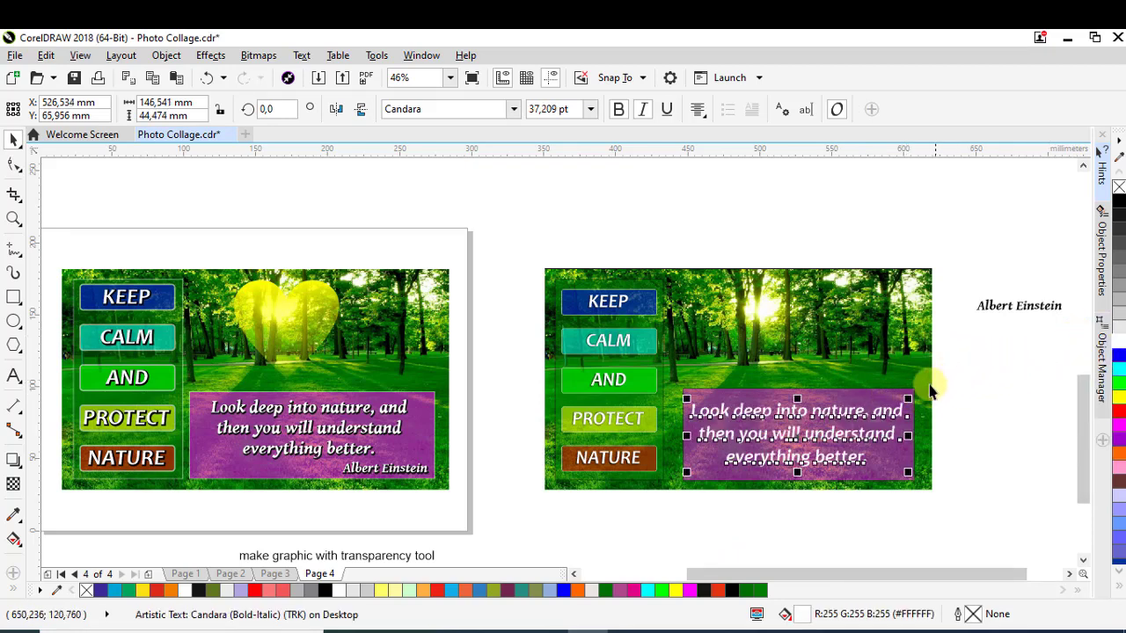
drag(877, 410, 875, 403)
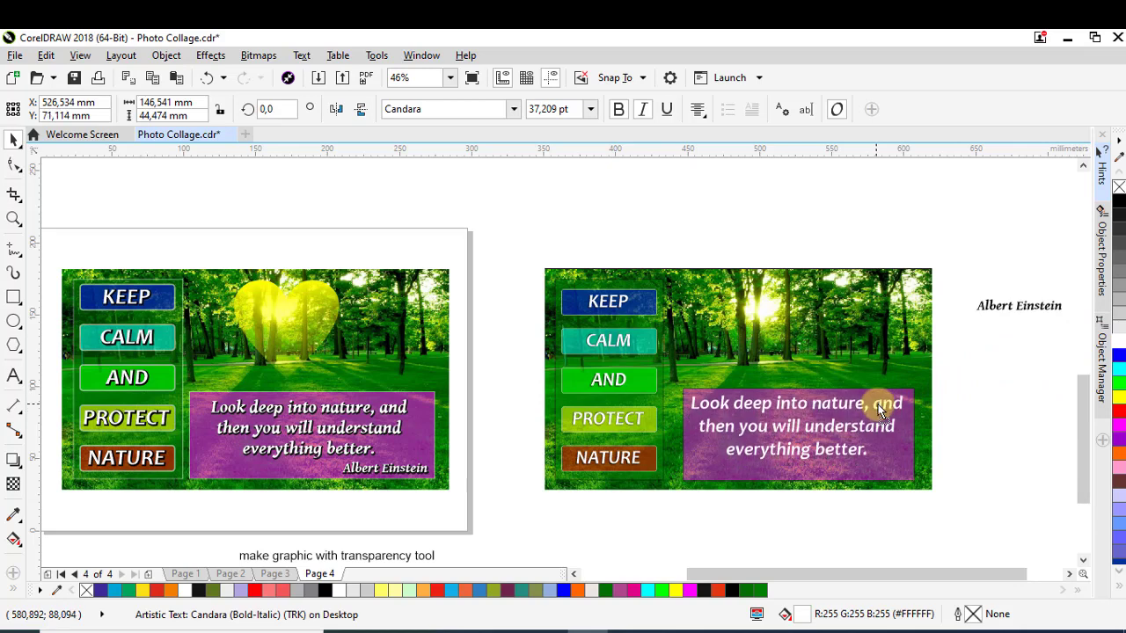
Place the "Albert Einstein" attribution in the magenta rectangle's lower-right corner, bring it to the front of the page and fill it with white
drag(1037, 318, 886, 471)
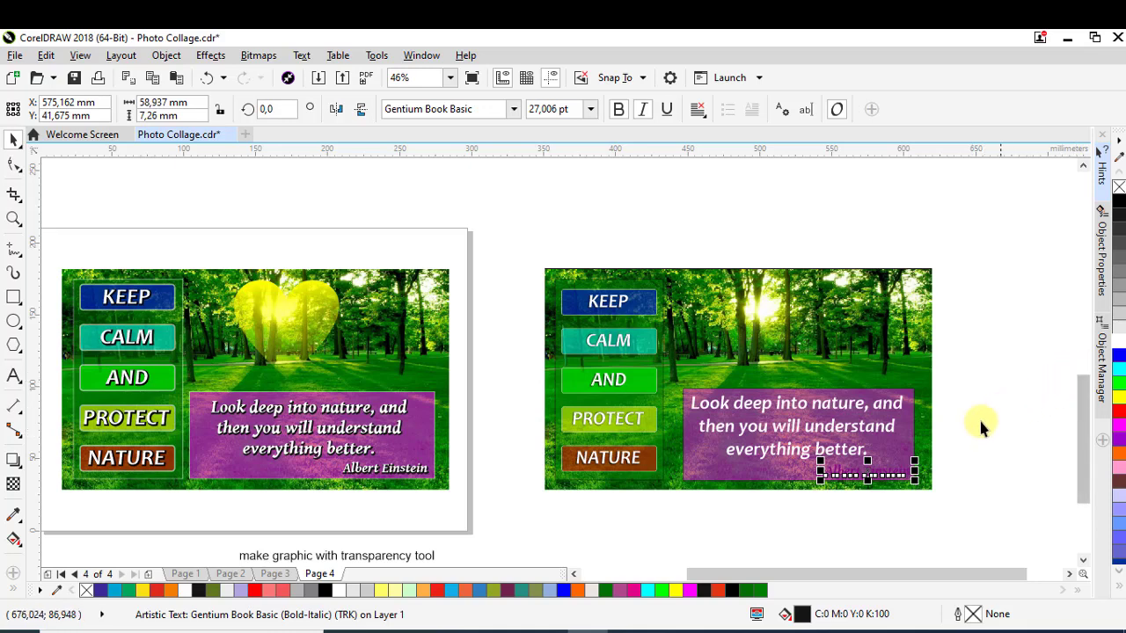
right_click(863, 473)
mouse_move(968, 326)
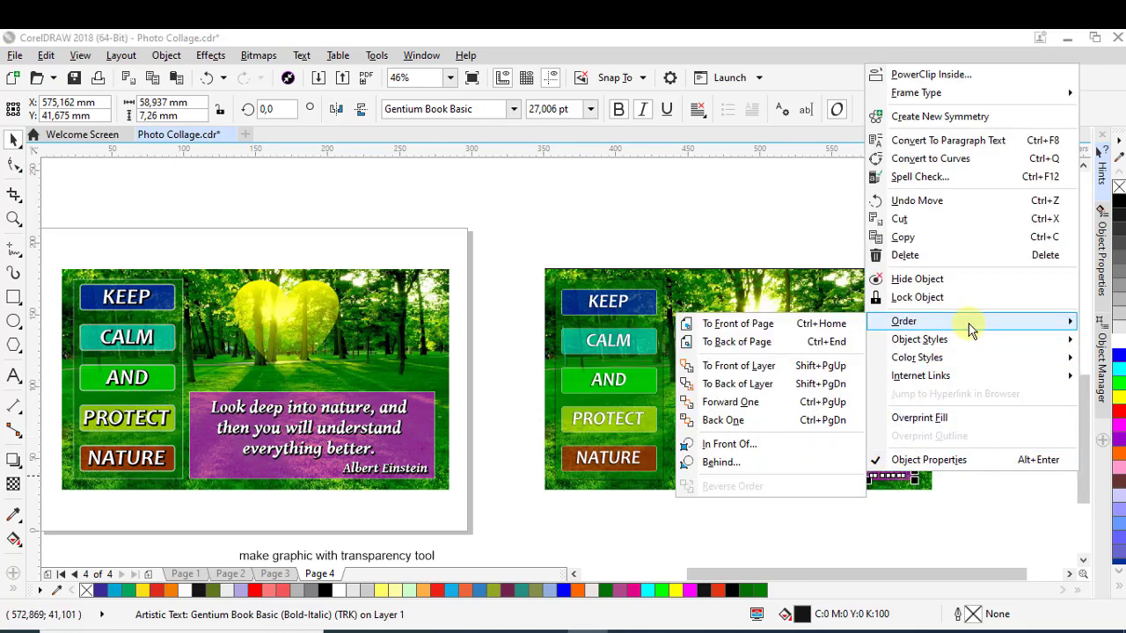
click(773, 327)
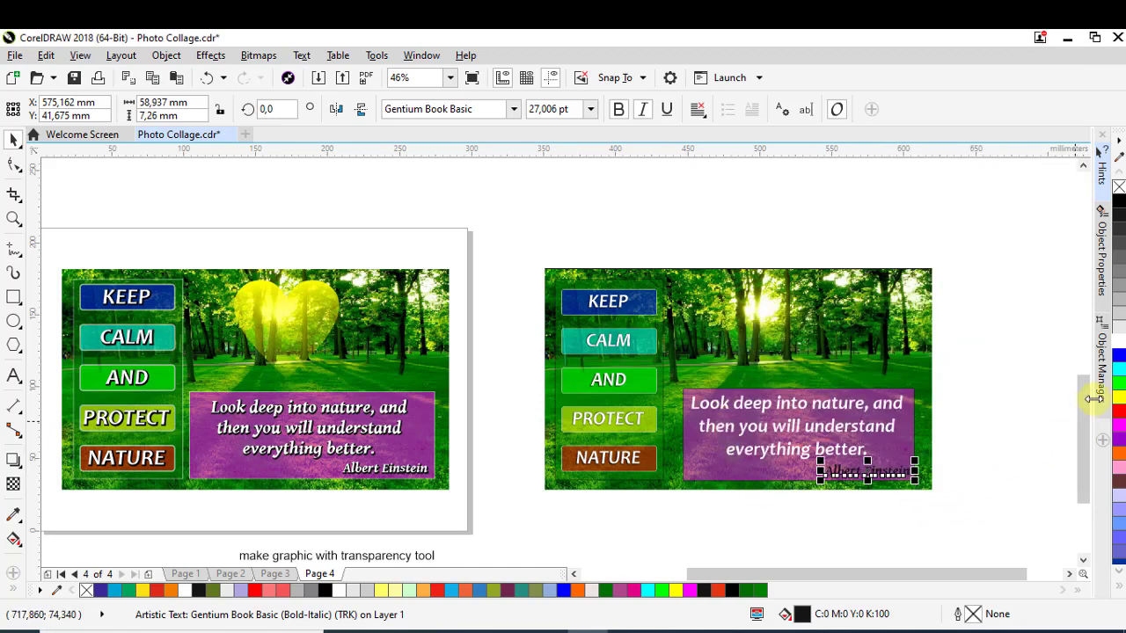
click(976, 436)
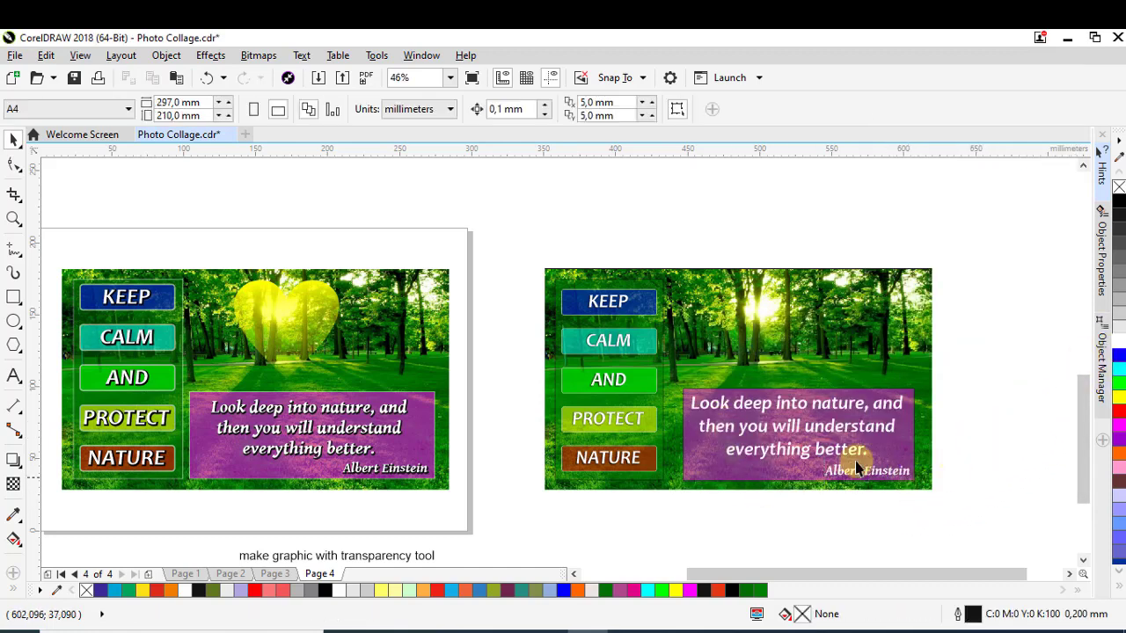
Add a drop shadow to the white quote, directed straight up from its bottom line to its top line
click(827, 433)
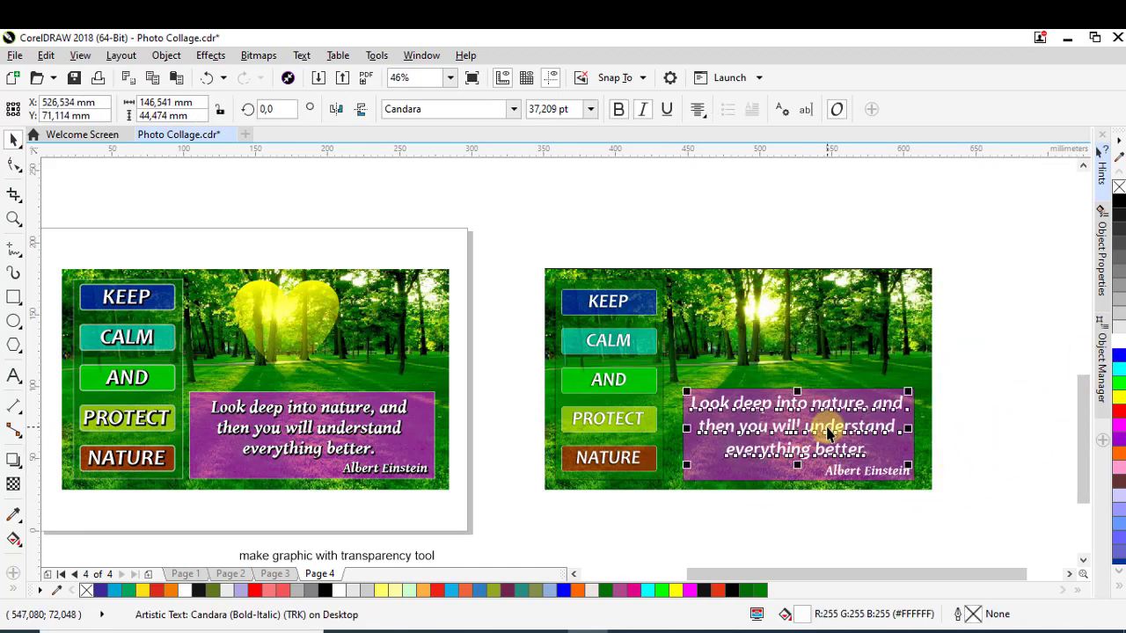
click(13, 461)
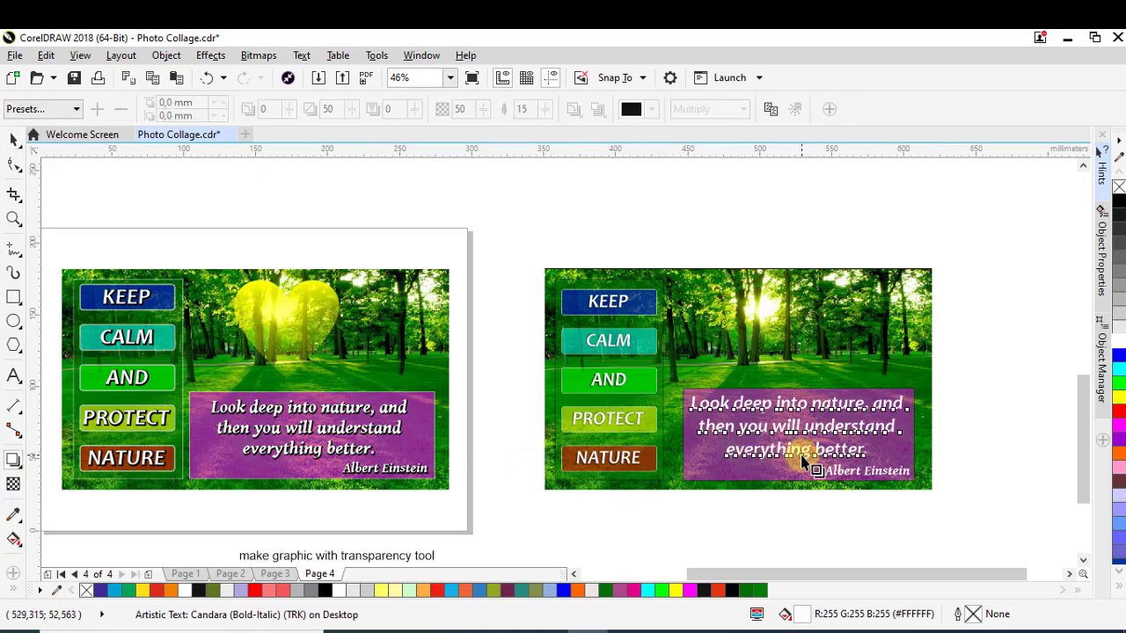
drag(803, 460, 796, 399)
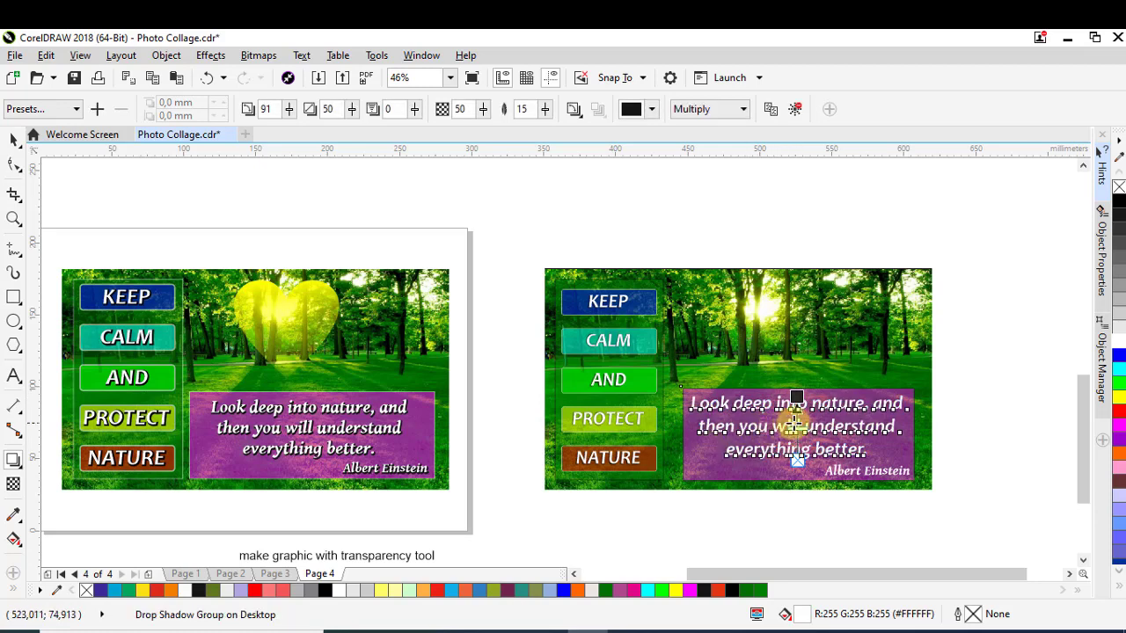
Add a drop shadow to "Albert Einstein", offset about 1.3 mm left and 1 mm up, and clear the selection
click(847, 478)
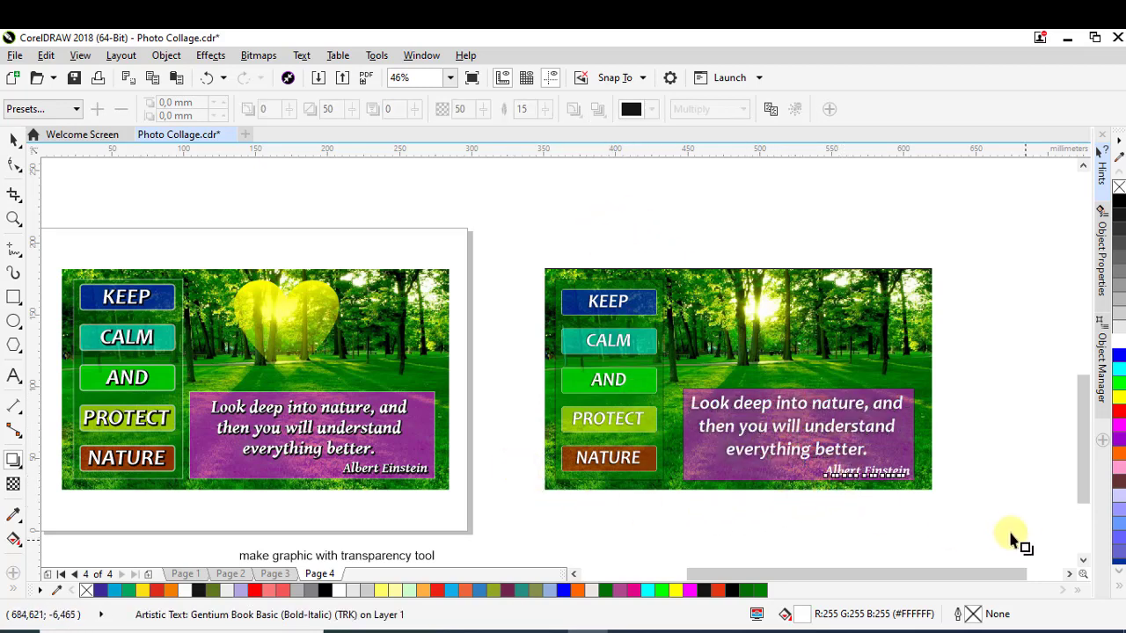
drag(870, 475, 859, 467)
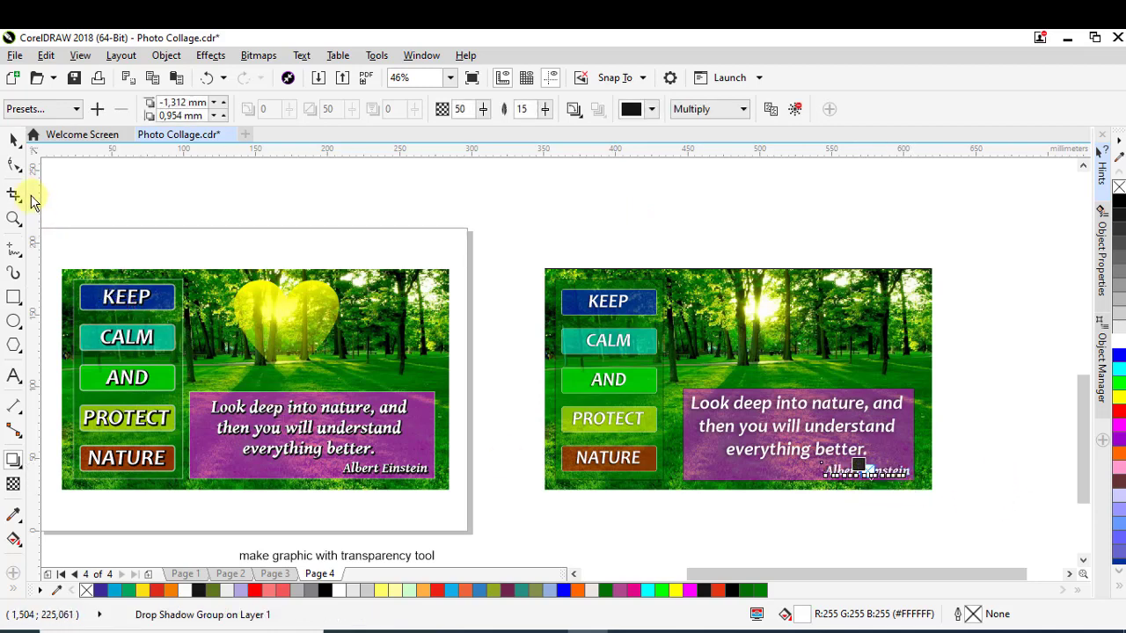
click(13, 140)
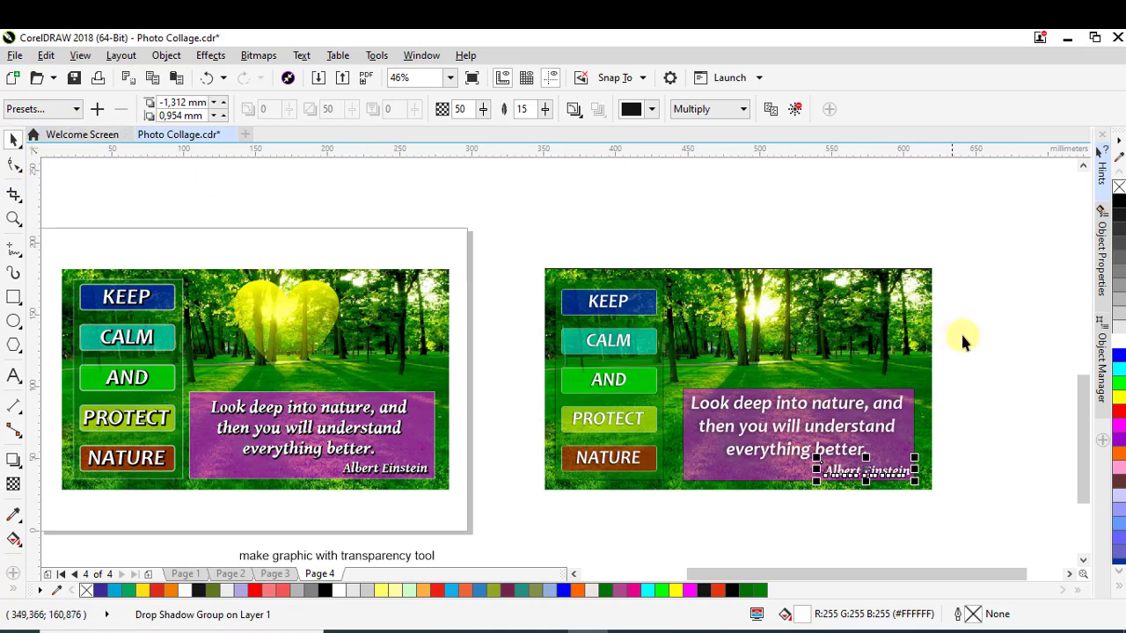
click(1000, 303)
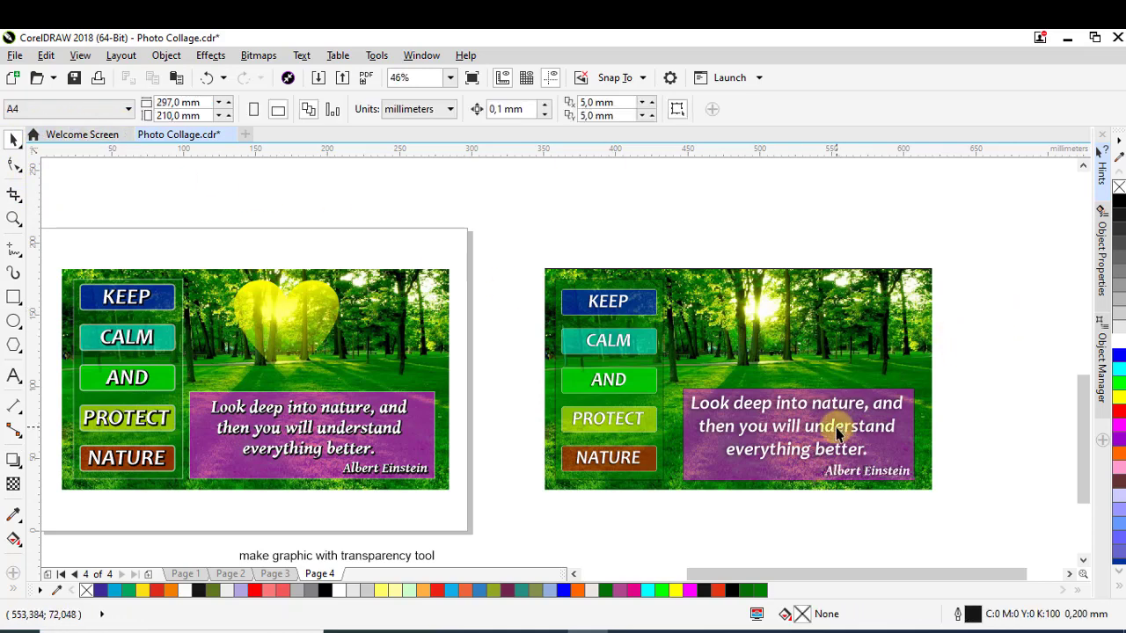
Draw a heart basic shape about 72 by 66 mm over the sunlight above the magenta rectangle and fill it with yellow
click(304, 313)
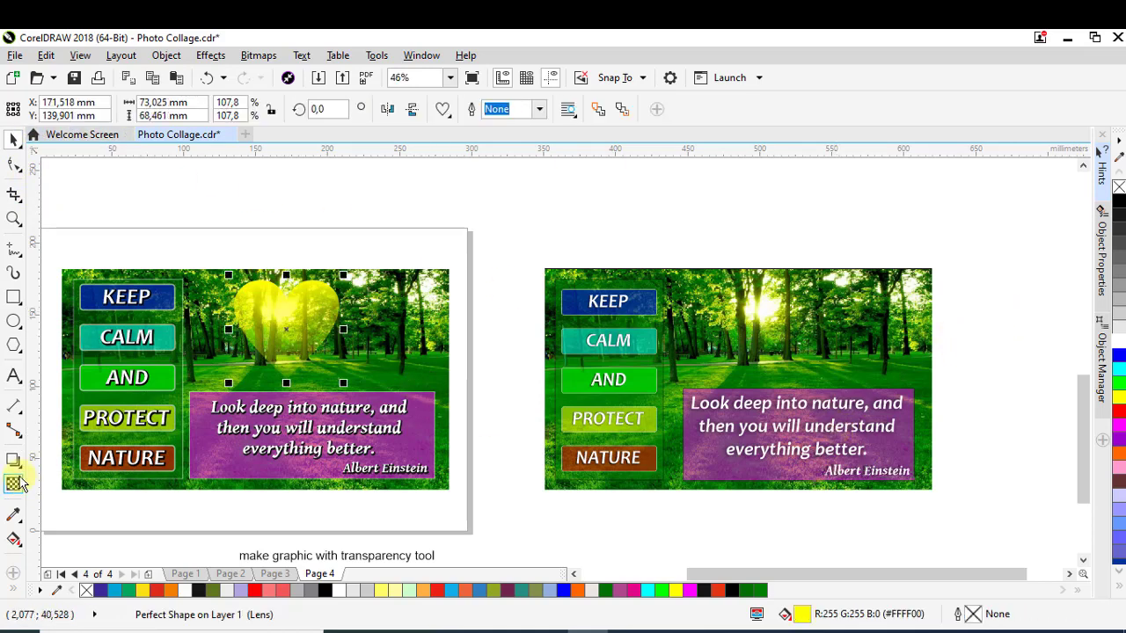
click(18, 353)
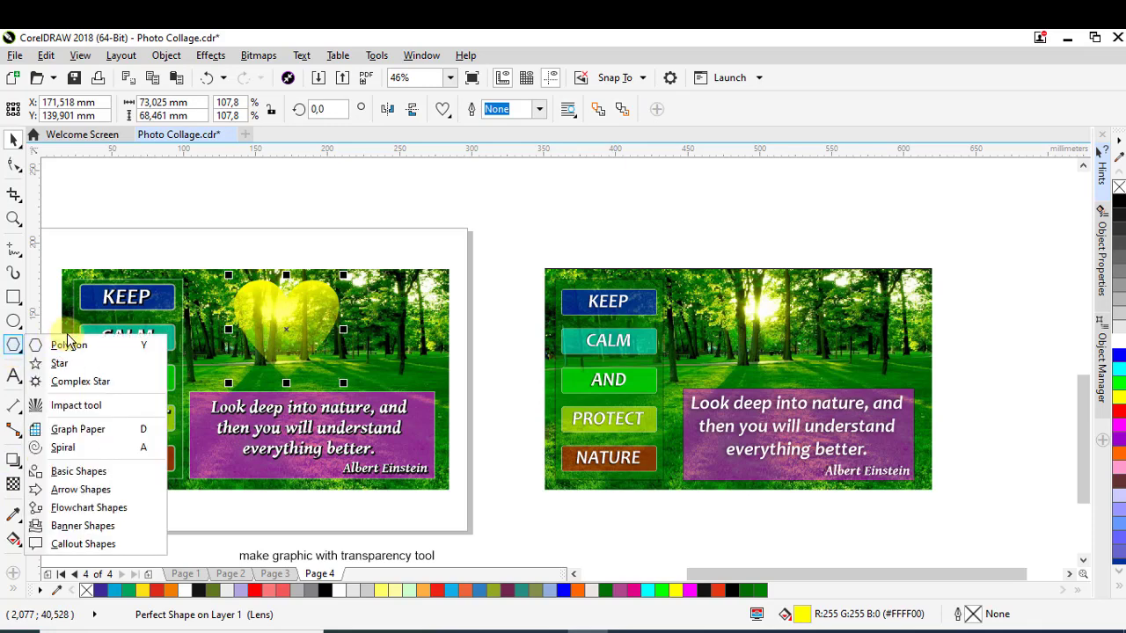
click(87, 473)
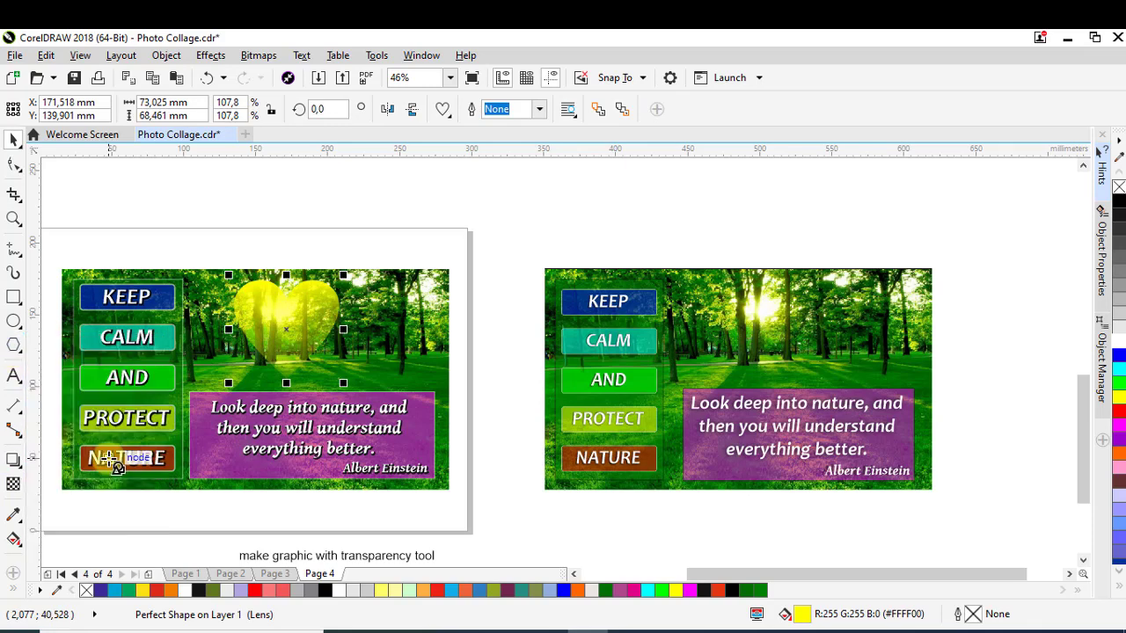
click(442, 111)
click(473, 187)
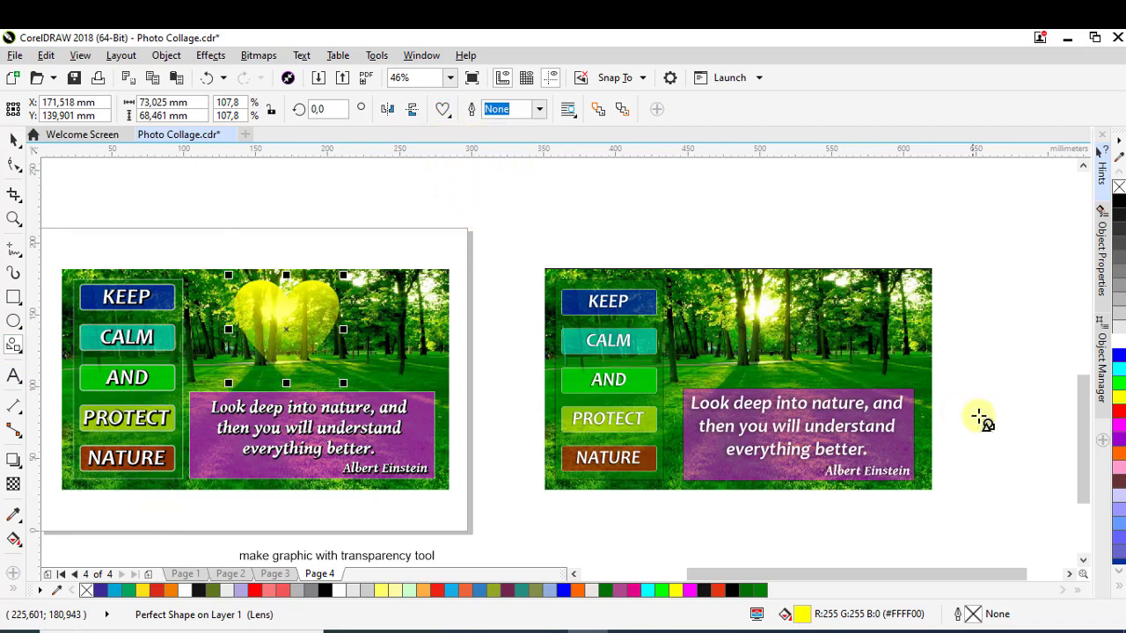
drag(702, 281, 809, 380)
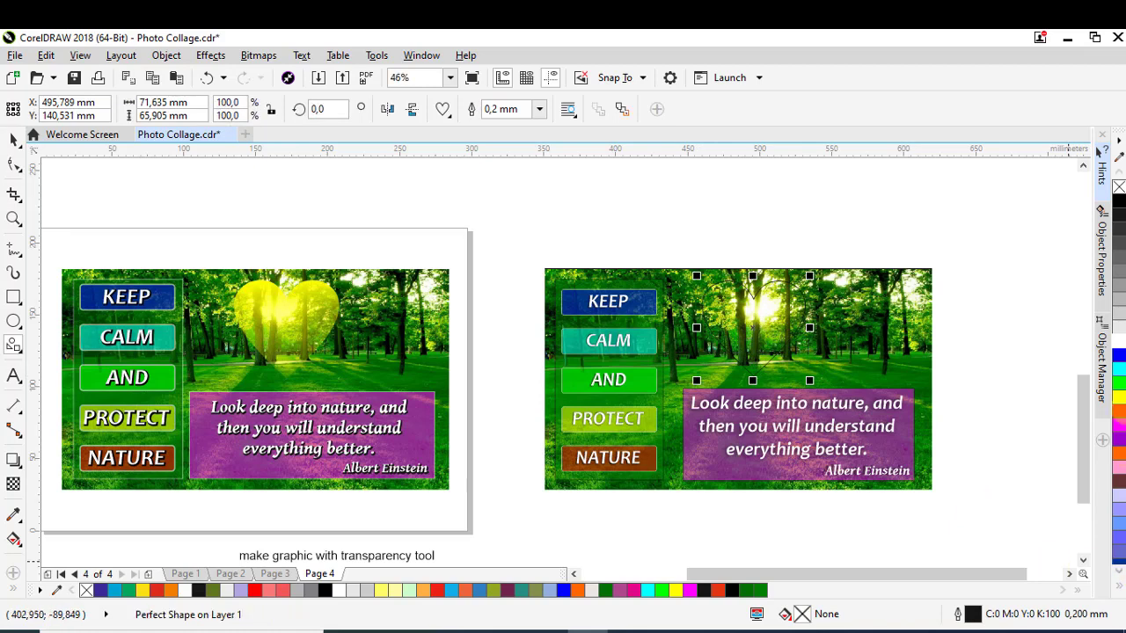
click(1118, 397)
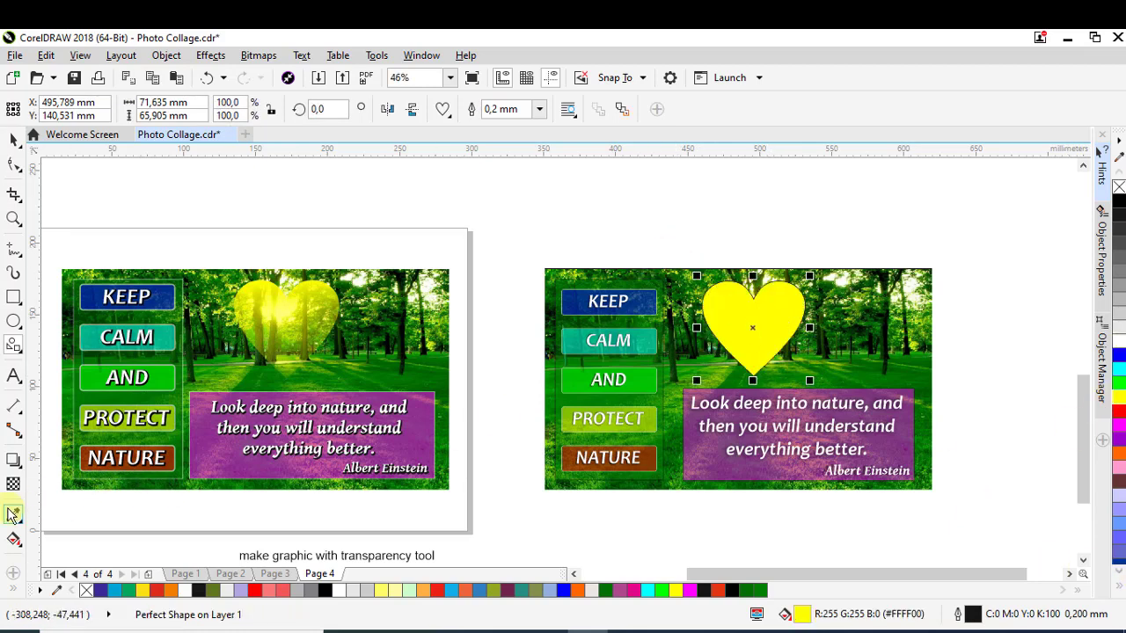
Apply a linear transparency to the yellow heart, fading from its top notch down to its tip, and remove its outline
click(13, 487)
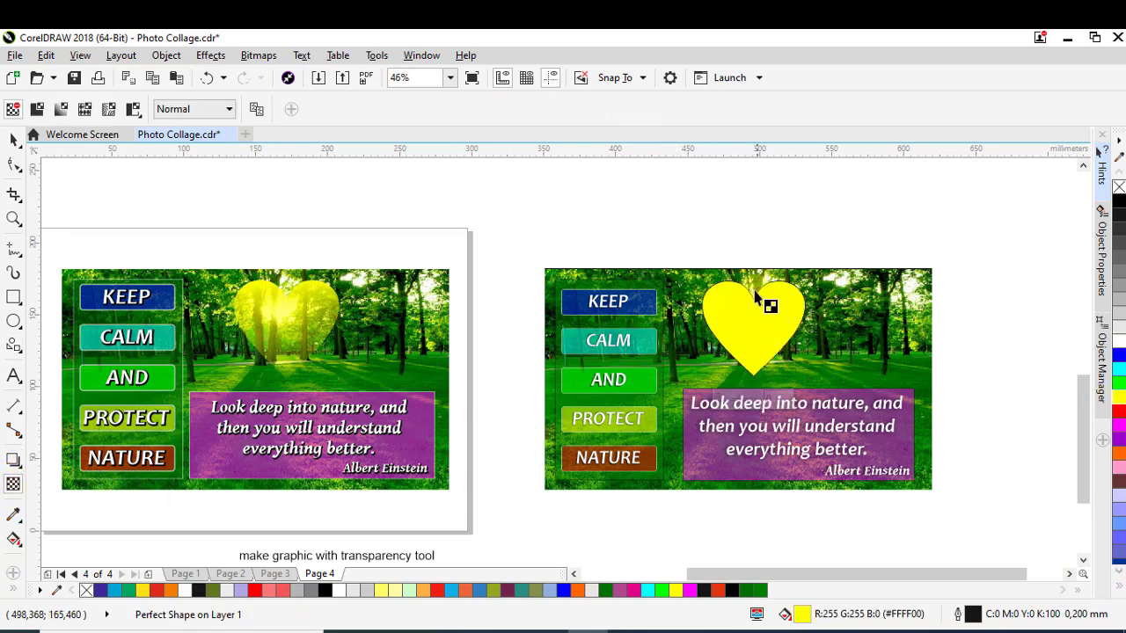
drag(752, 282, 752, 378)
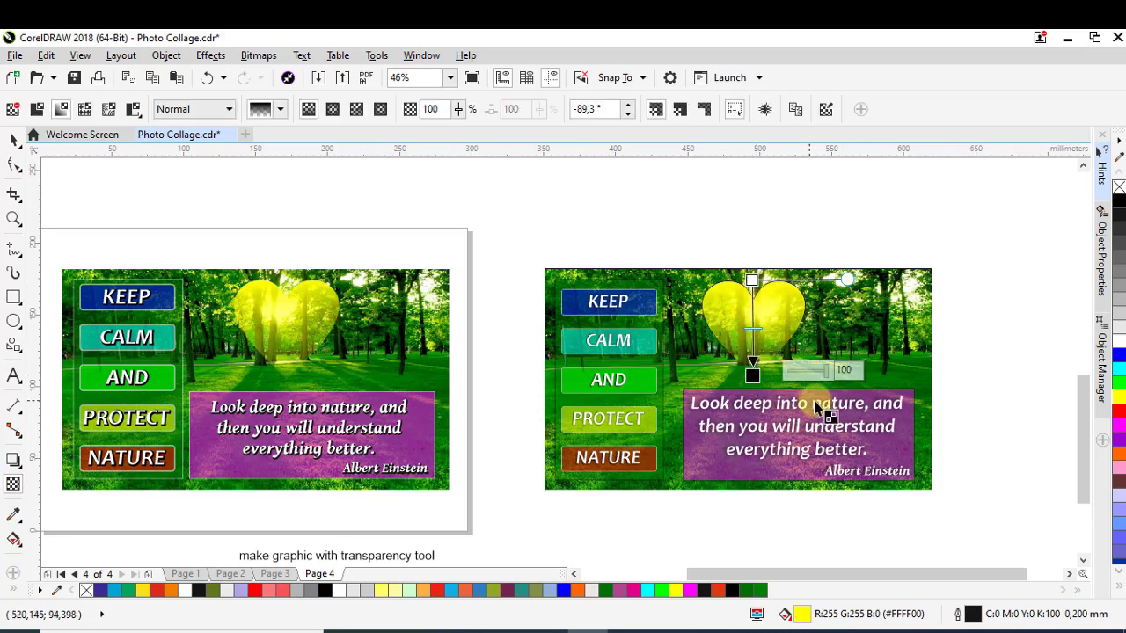
click(14, 141)
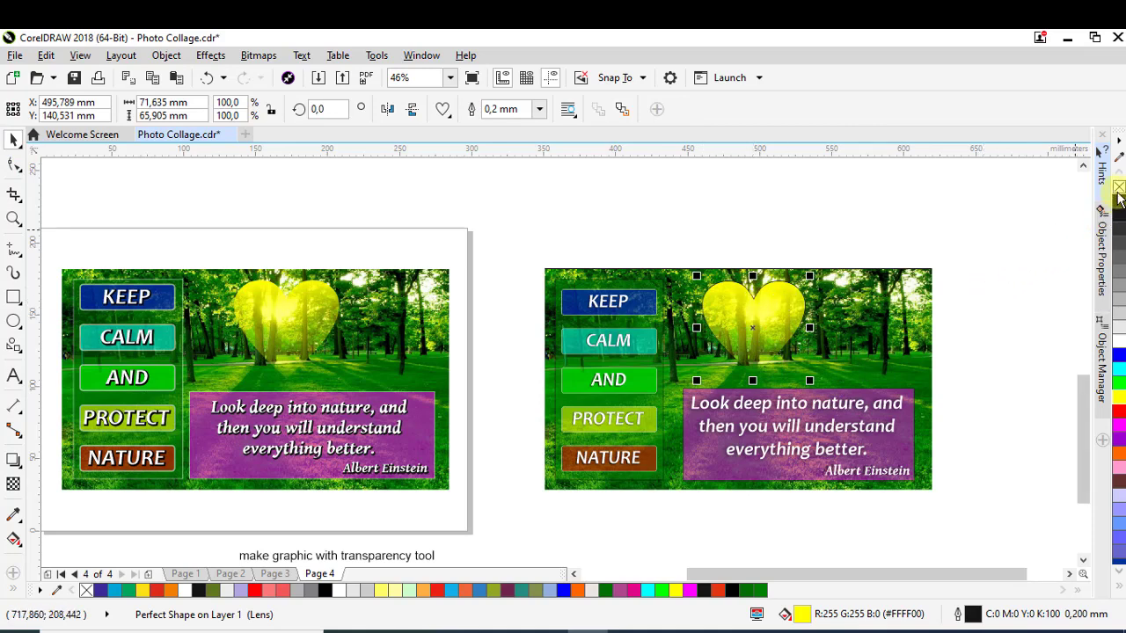
click(866, 202)
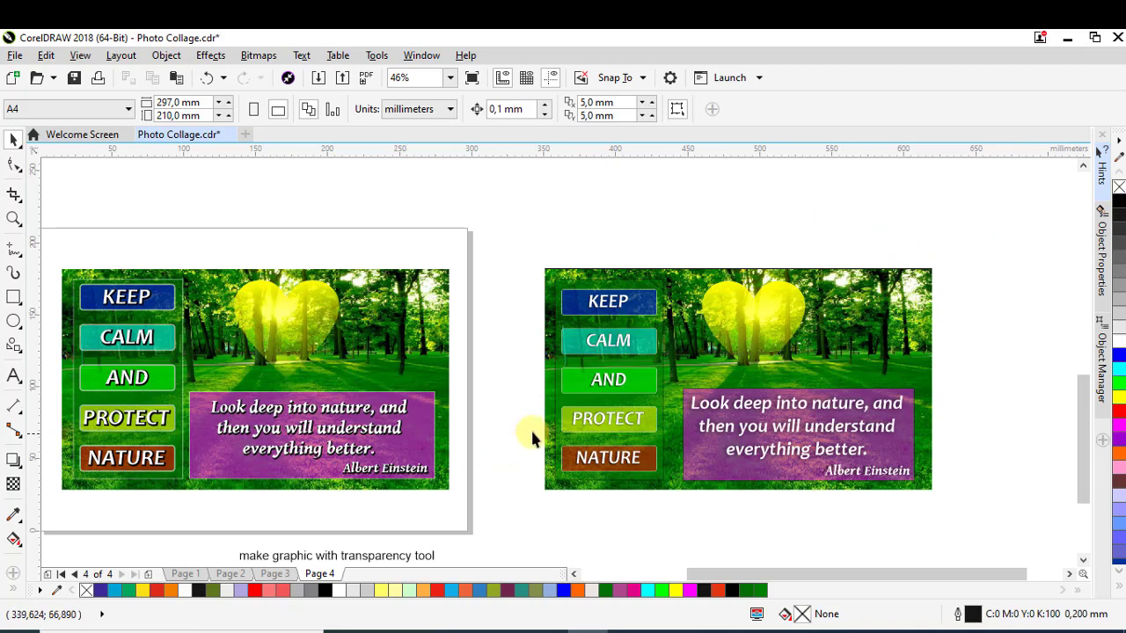
Give the tall transparent green panel behind the five word boxes a white outline
click(554, 425)
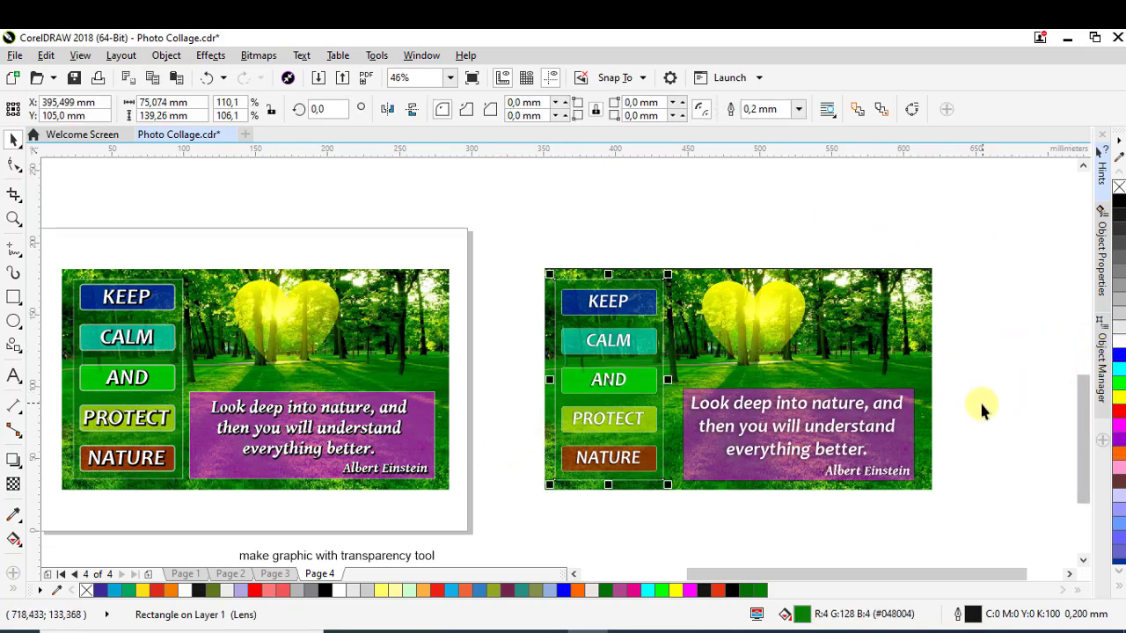
click(975, 338)
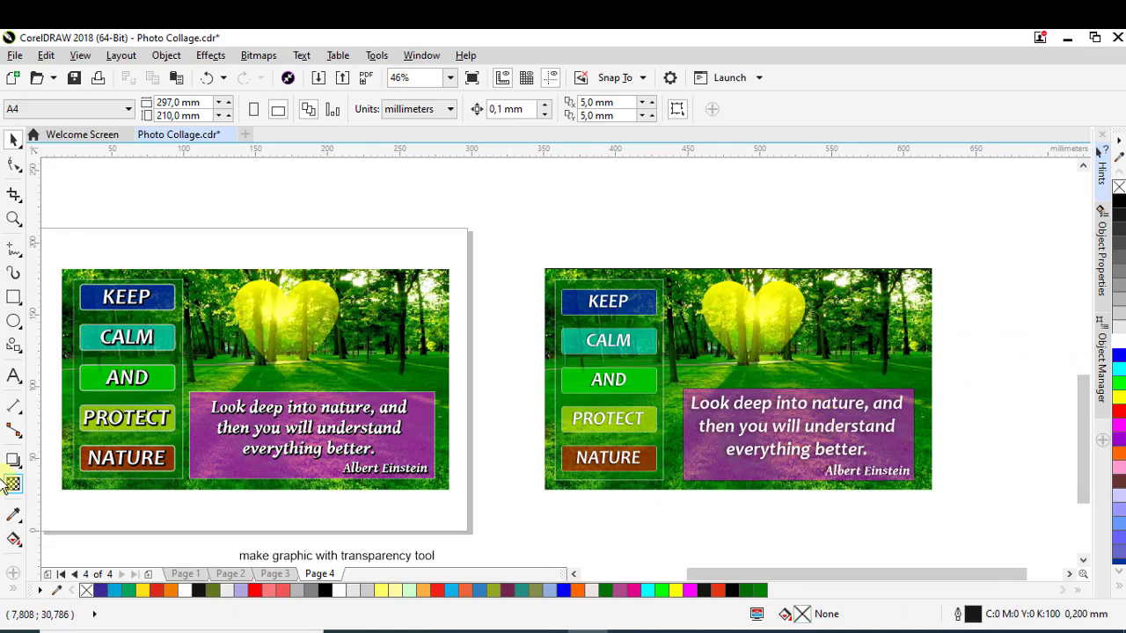
click(14, 218)
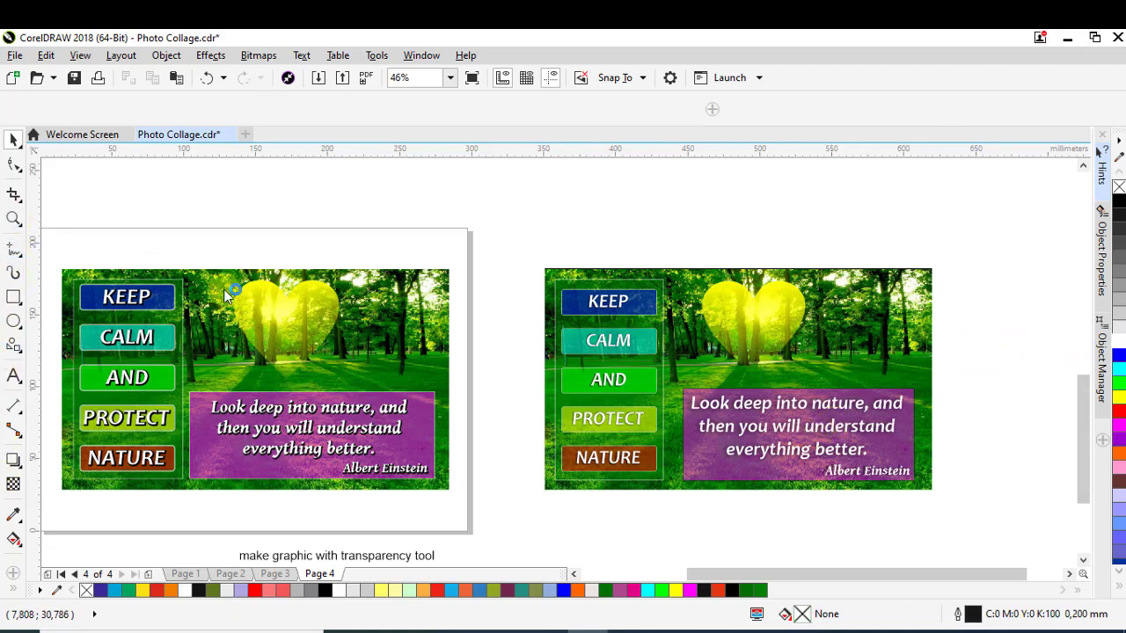
drag(539, 262, 938, 501)
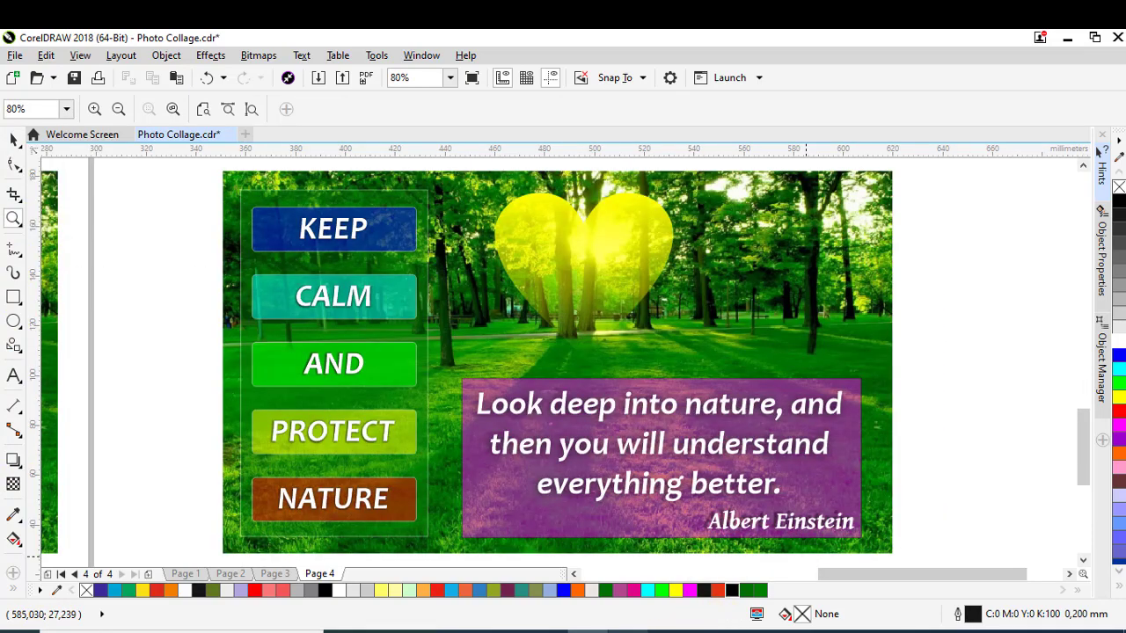